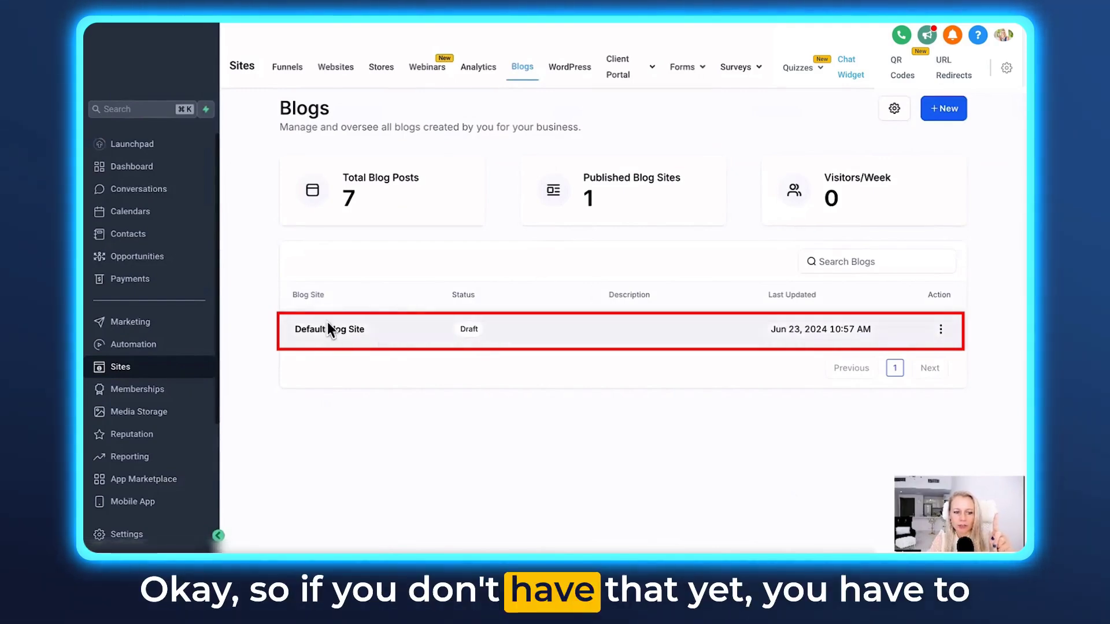
Open the Default Blog Site to show its draft posts, such as 'Benefits of EMS training'
{"action": "left_click", "coordinate": [947, 112]}
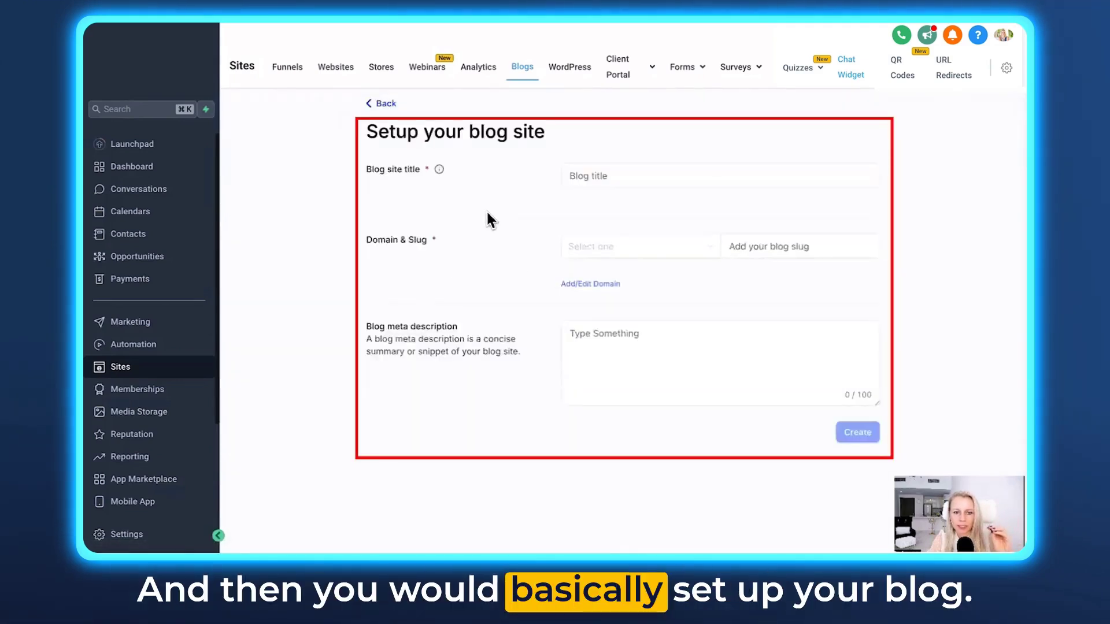
{"action": "left_click", "coordinate": [385, 110]}
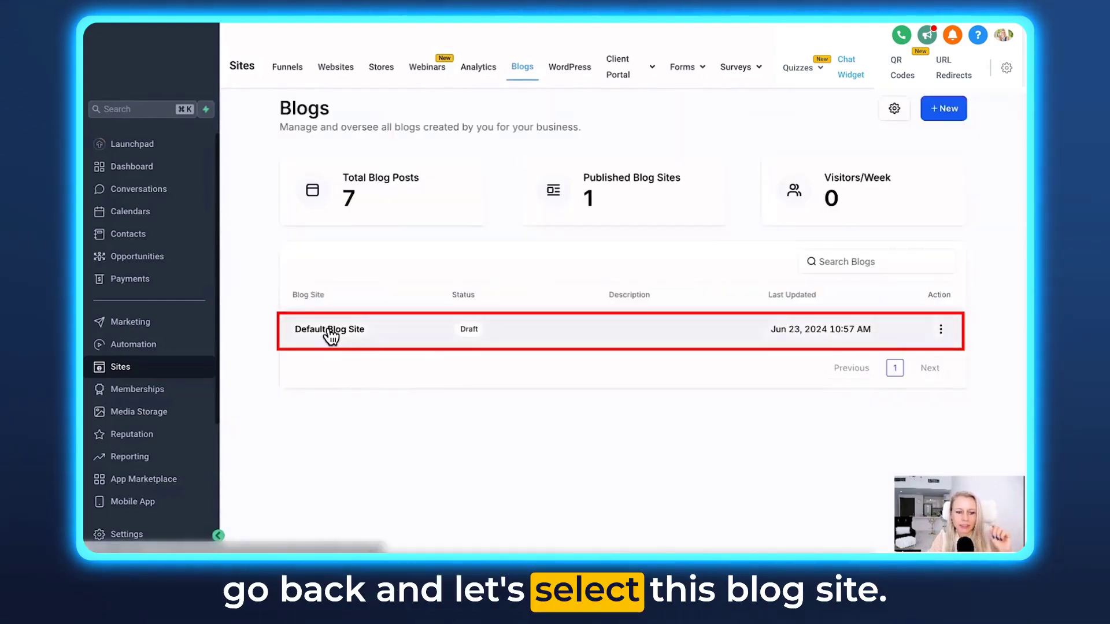
{"action": "left_click", "coordinate": [329, 335]}
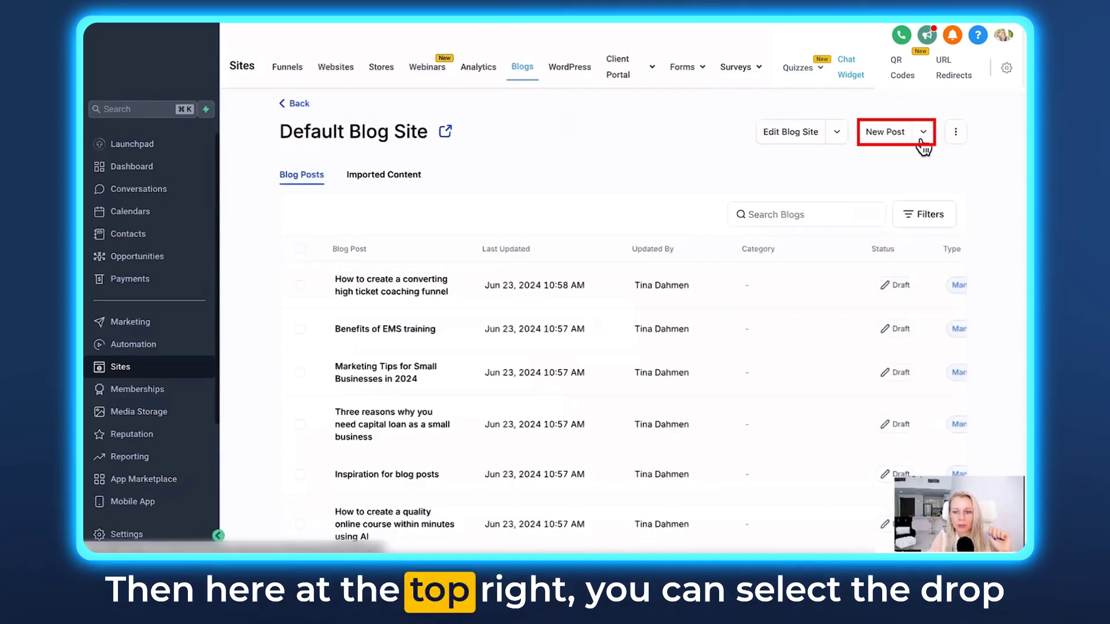
Choose Import Blog Posts from URL from the New Post dropdown
{"action": "left_click", "coordinate": [924, 144]}
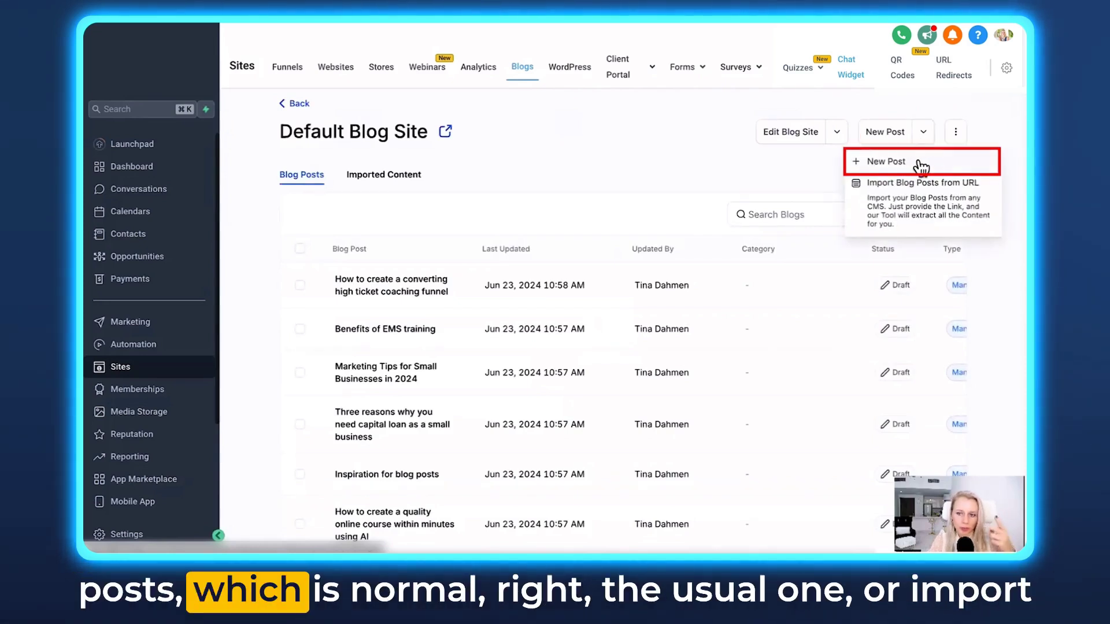
{"action": "left_click", "coordinate": [918, 216]}
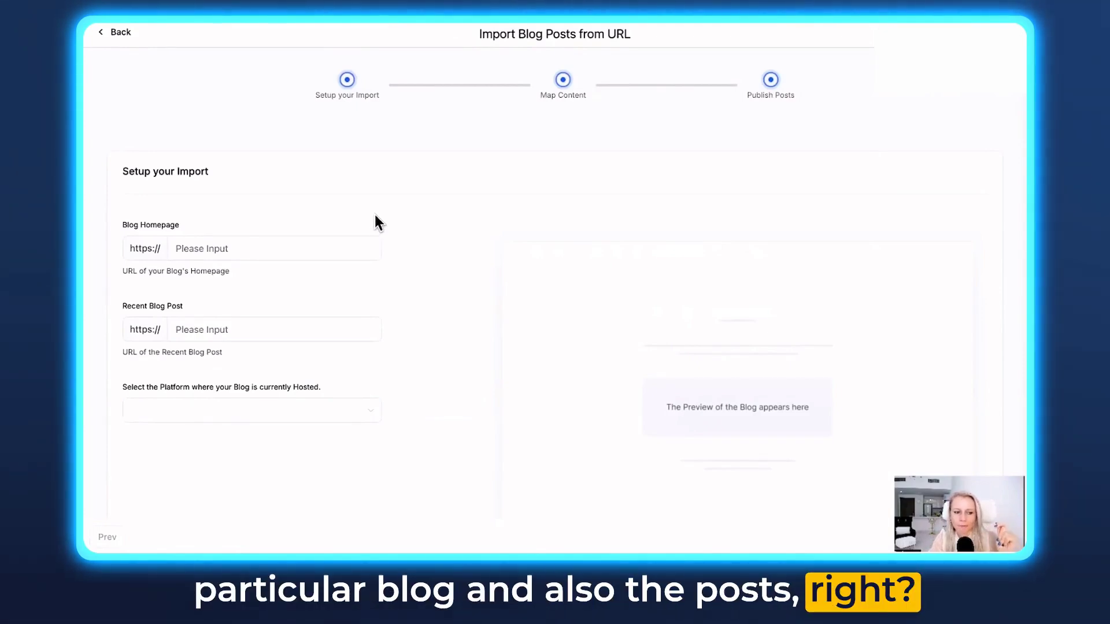
Enter the blog's root-domain URL as the Blog Homepage, guided by the sitemap tip
{"action": "key", "text": "ctrl+f"}
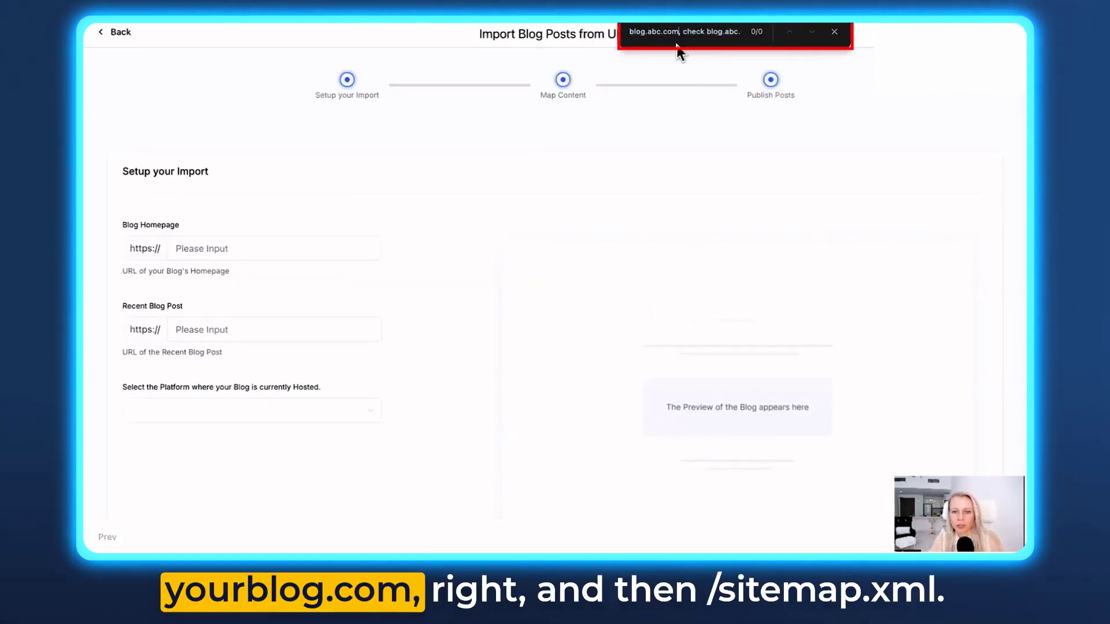
{"action": "triple_click", "coordinate": [678, 33]}
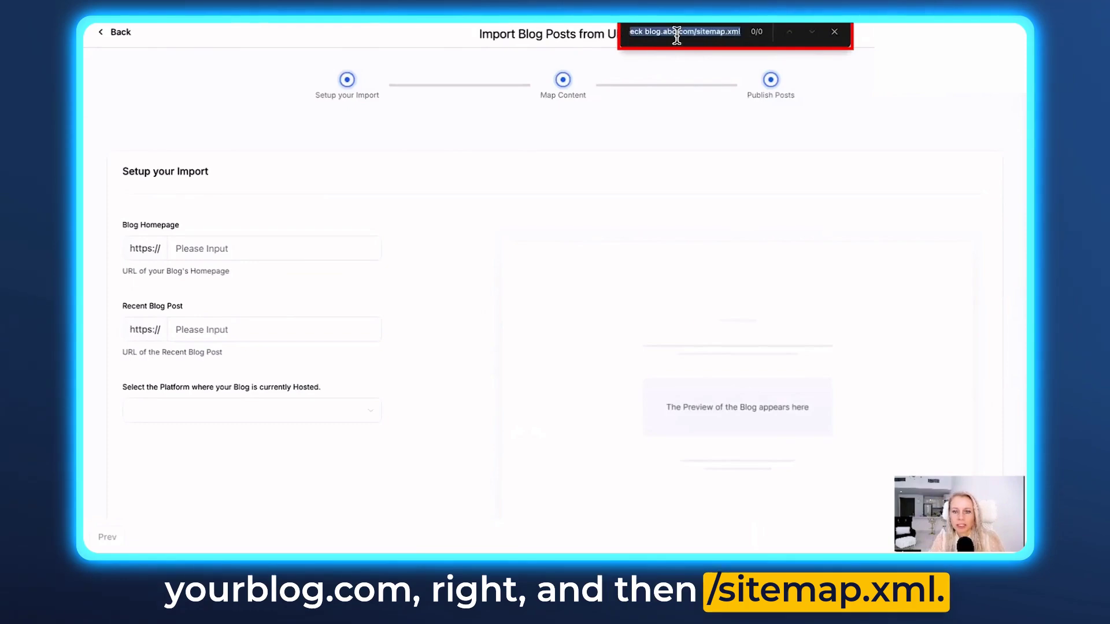
{"action": "left_click", "coordinate": [713, 31]}
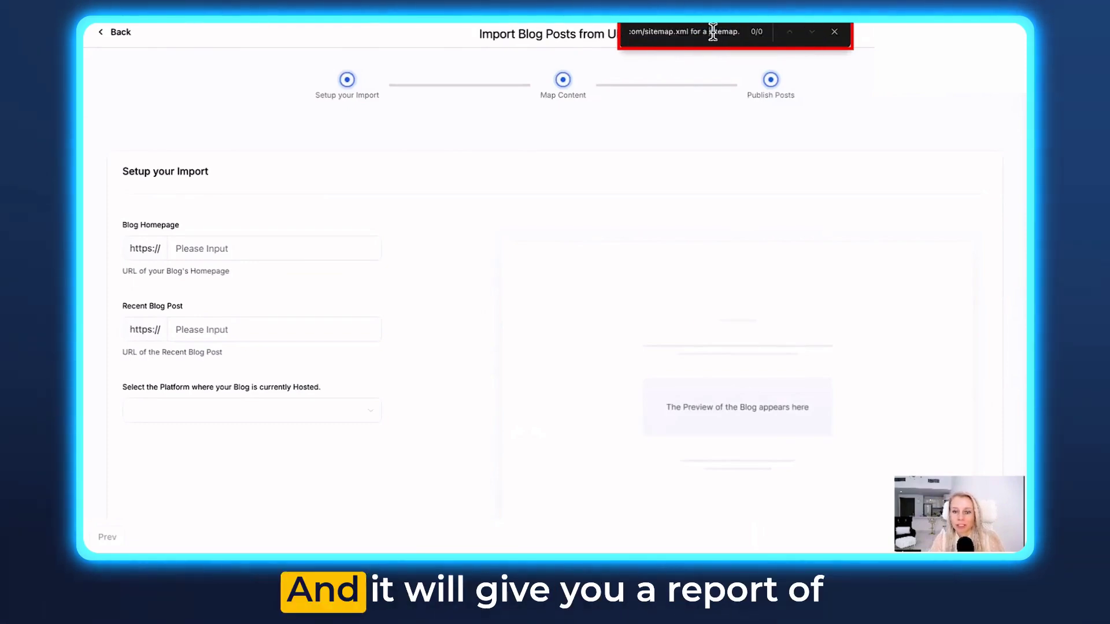
{"action": "left_click", "coordinate": [714, 32]}
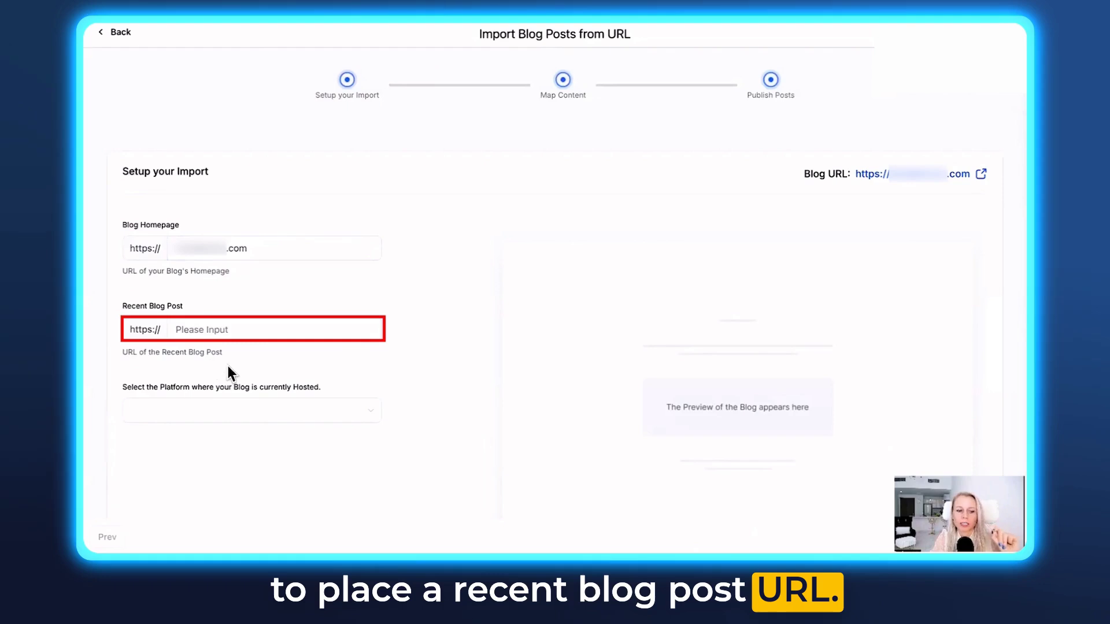
Paste a recent post's address into the Recent Blog Post field
{"action": "left_click", "coordinate": [231, 330]}
{"action": "key", "text": "ctrl+v"}
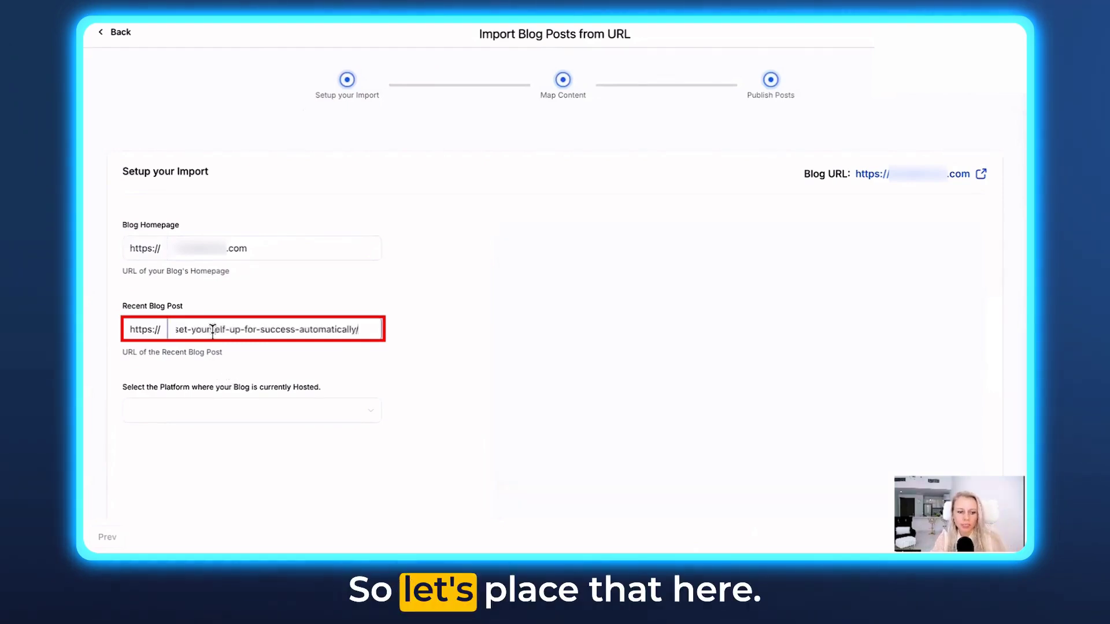
{"action": "triple_click", "coordinate": [284, 329]}
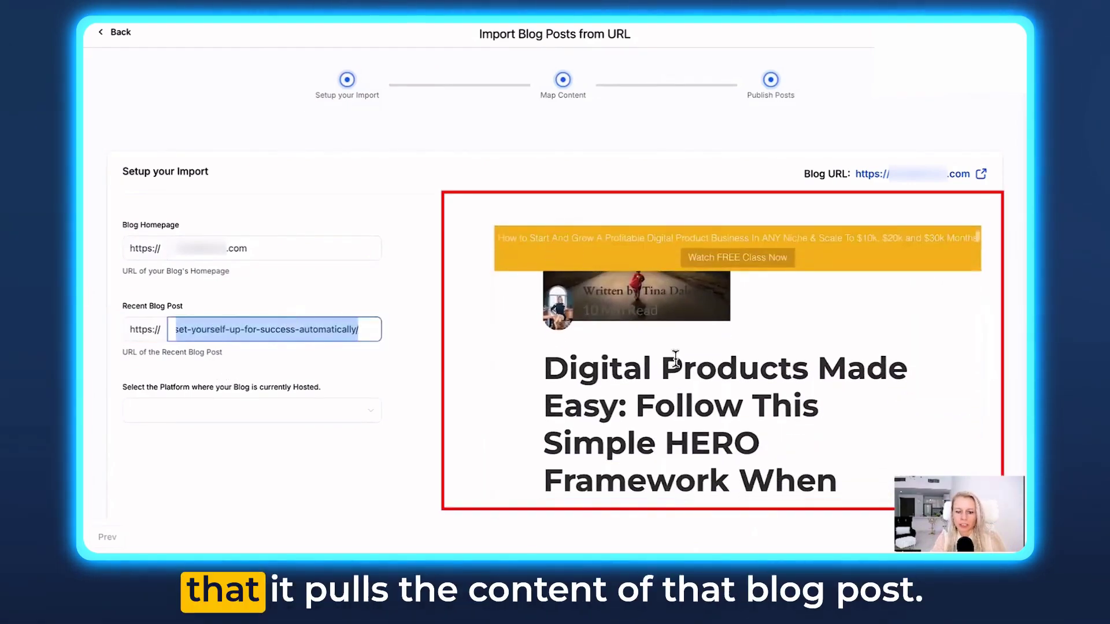
{"action": "scroll", "coordinate": [675, 358], "scroll_direction": "down", "scroll_amount": 6}
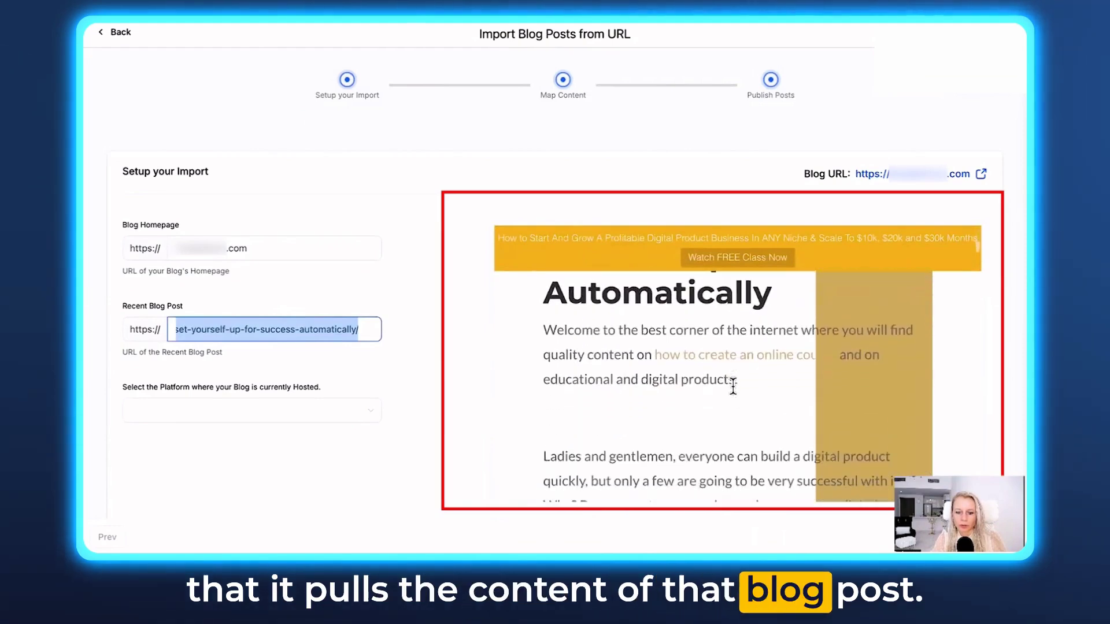
{"action": "scroll", "coordinate": [733, 386], "scroll_direction": "down", "scroll_amount": 3}
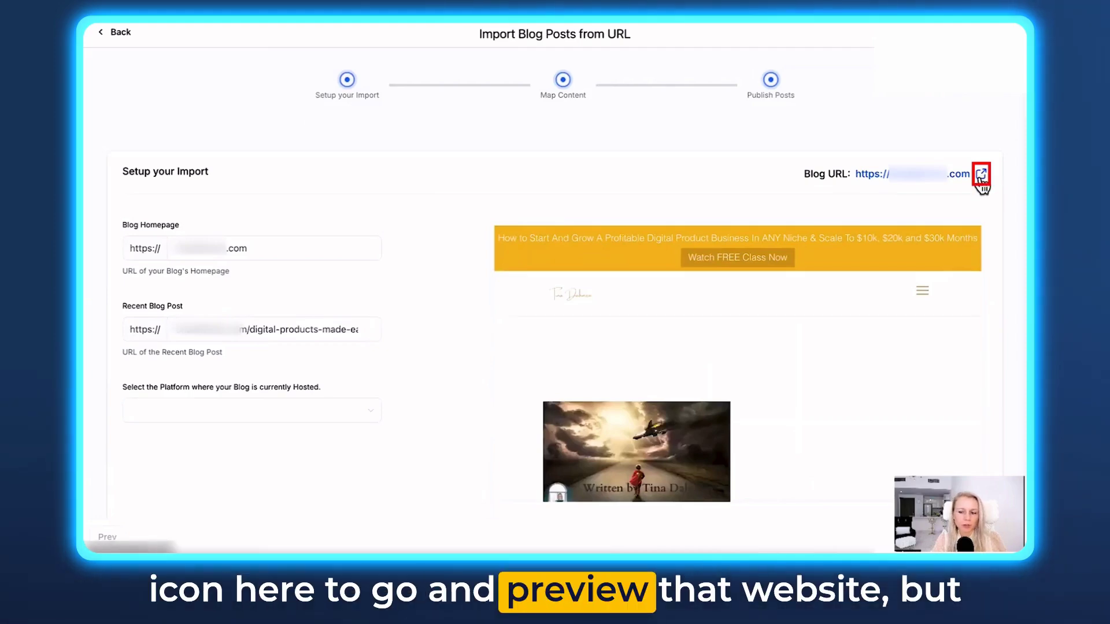
{"action": "scroll", "coordinate": [451, 338], "scroll_direction": "down", "scroll_amount": 2}
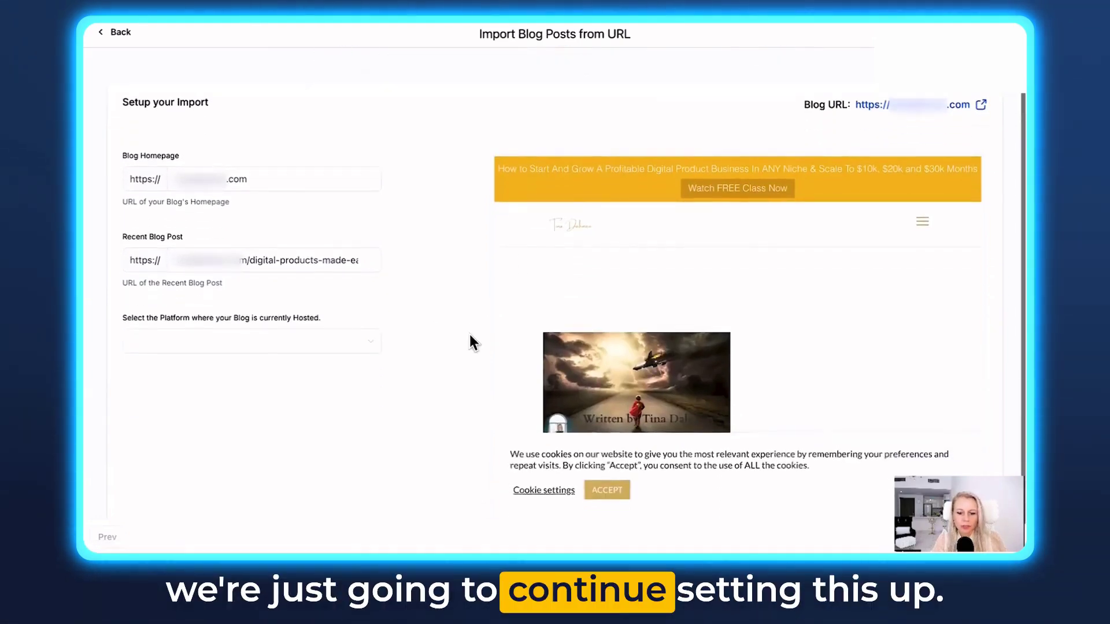
{"action": "scroll", "coordinate": [716, 417], "scroll_direction": "down", "scroll_amount": 2}
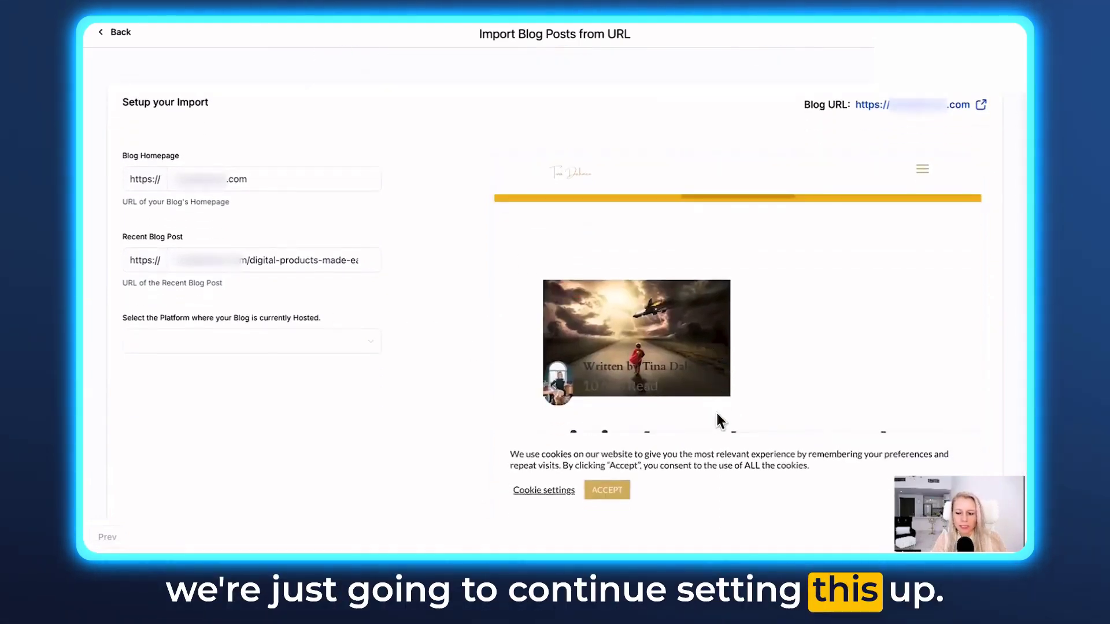
Set the hosting platform to Wordpress and continue to start the blog scan
{"action": "left_click", "coordinate": [375, 349]}
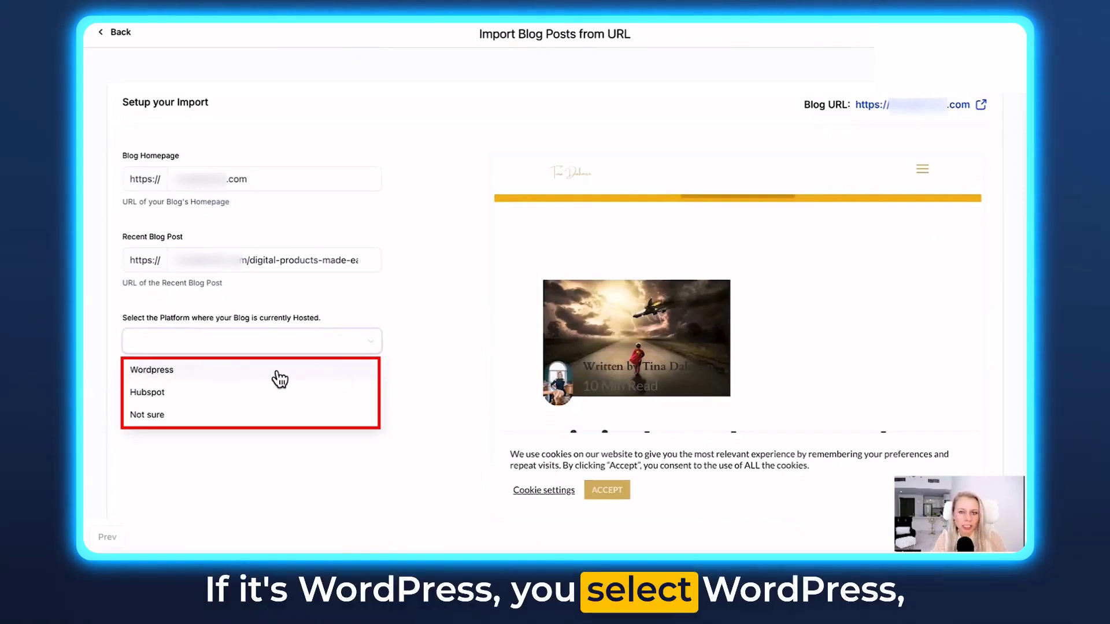
{"action": "left_click", "coordinate": [218, 412]}
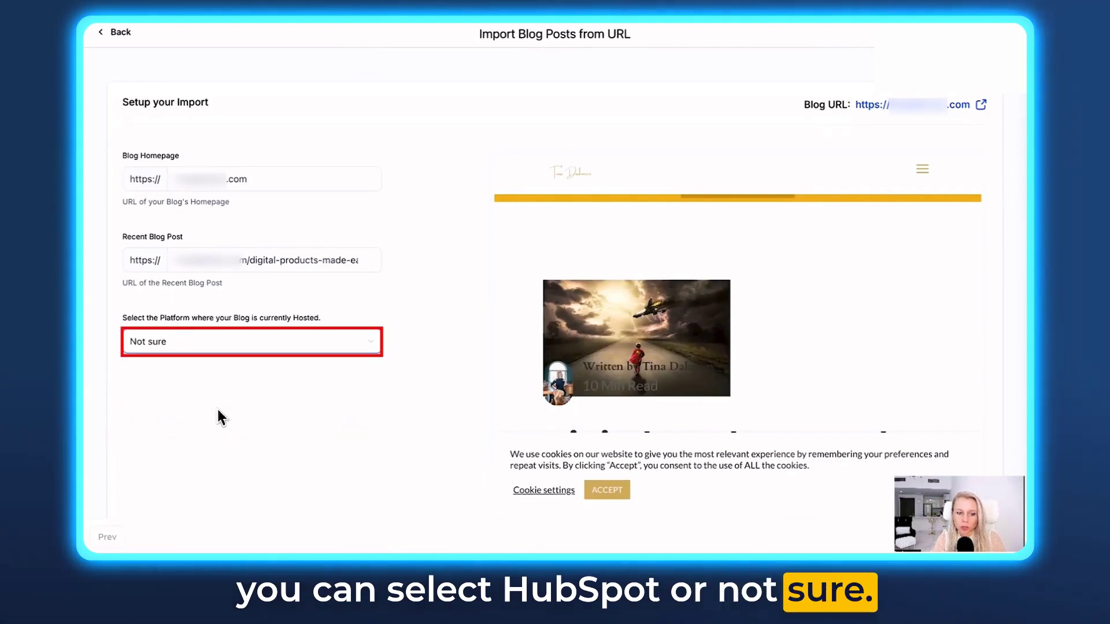
{"action": "left_click", "coordinate": [325, 349]}
{"action": "left_click", "coordinate": [307, 366]}
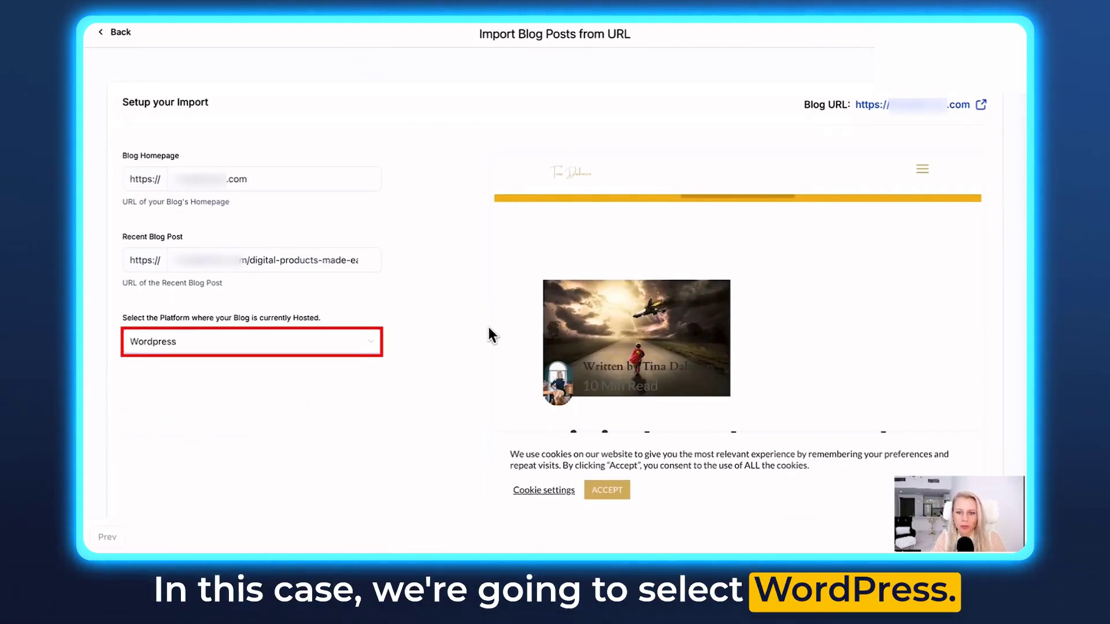
{"action": "scroll", "coordinate": [488, 327], "scroll_direction": "down", "scroll_amount": 1}
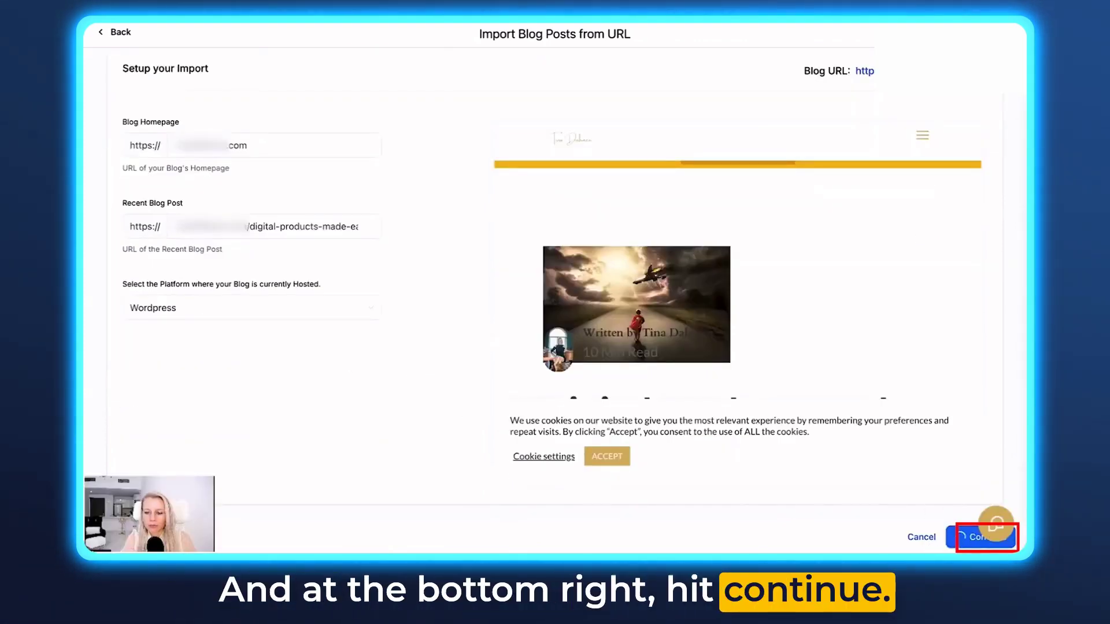
{"action": "left_click", "coordinate": [986, 537]}
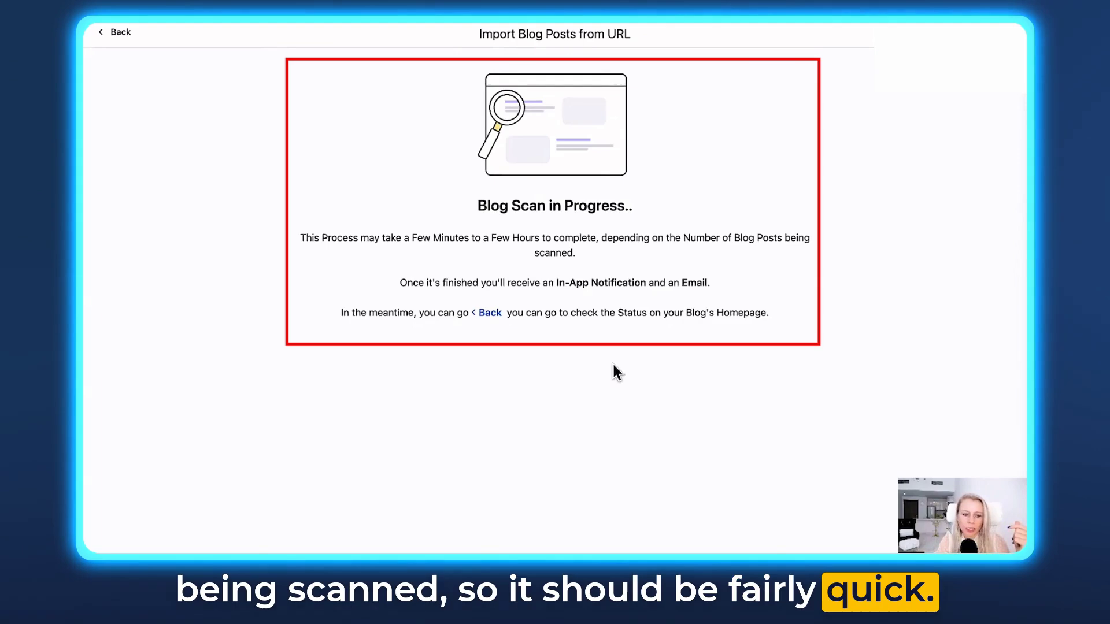
Highlight the scan notification sentences, then go back to the Default Blog Site
{"action": "left_click_drag", "start_coordinate": [400, 284], "coordinate": [718, 286]}
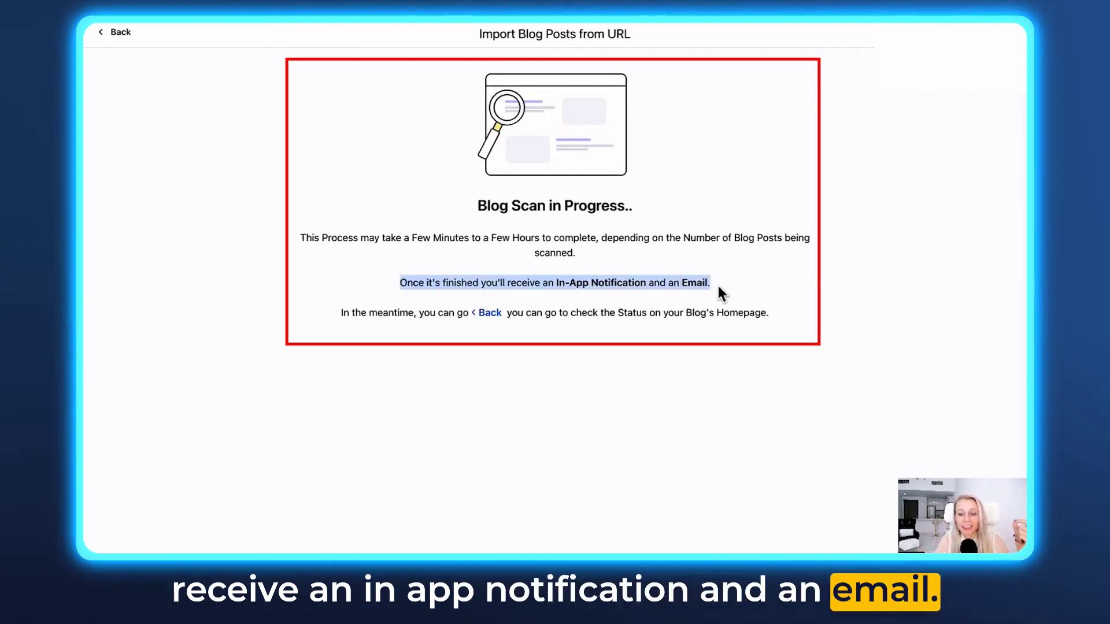
{"action": "left_click", "coordinate": [782, 296]}
{"action": "left_click_drag", "start_coordinate": [341, 313], "coordinate": [403, 315]}
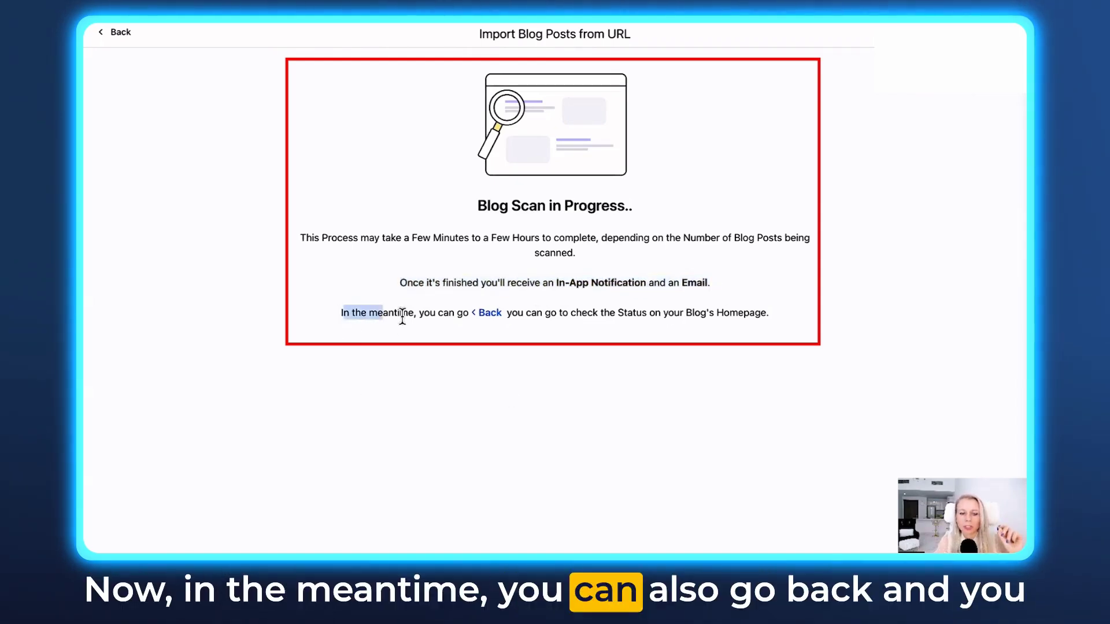
{"action": "left_click_drag", "start_coordinate": [529, 315], "coordinate": [689, 316]}
{"action": "left_click", "coordinate": [761, 329]}
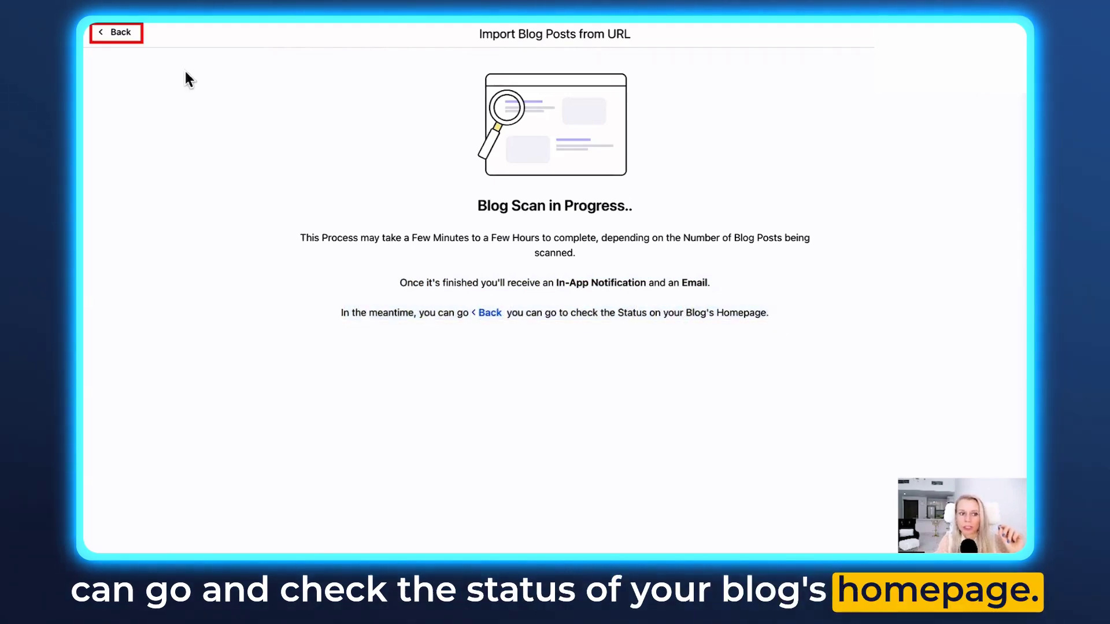
{"action": "left_click", "coordinate": [121, 36]}
Show the Imported Content tab, where the import reads 'Scan ended' with 0 errors
{"action": "left_click", "coordinate": [359, 176]}
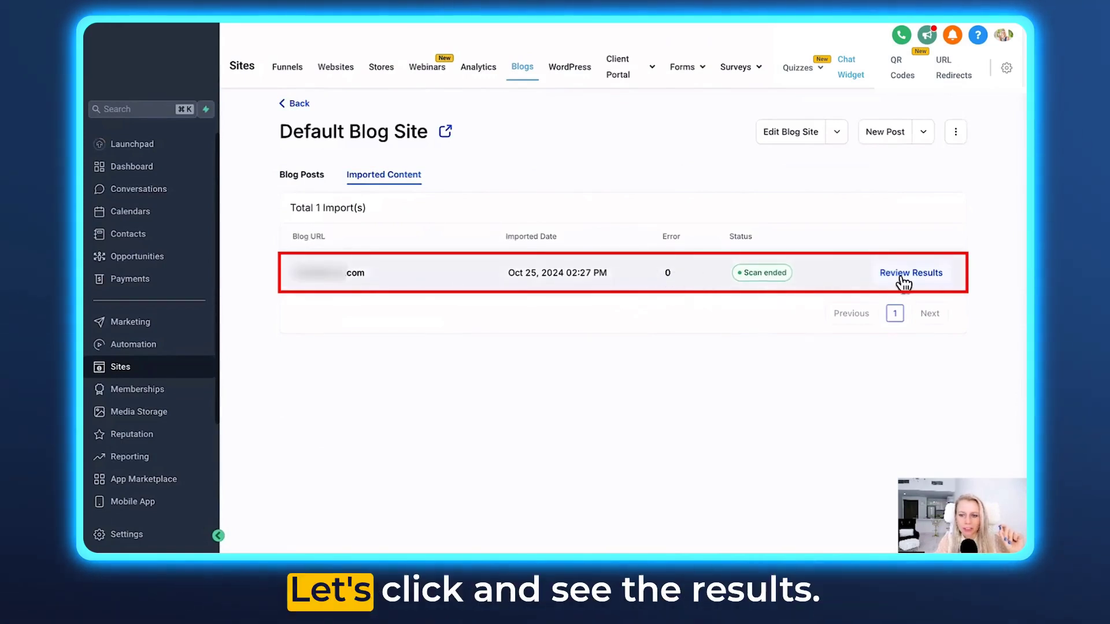
Review the finished scan's results and map Title to the first title option
{"action": "left_click", "coordinate": [924, 279]}
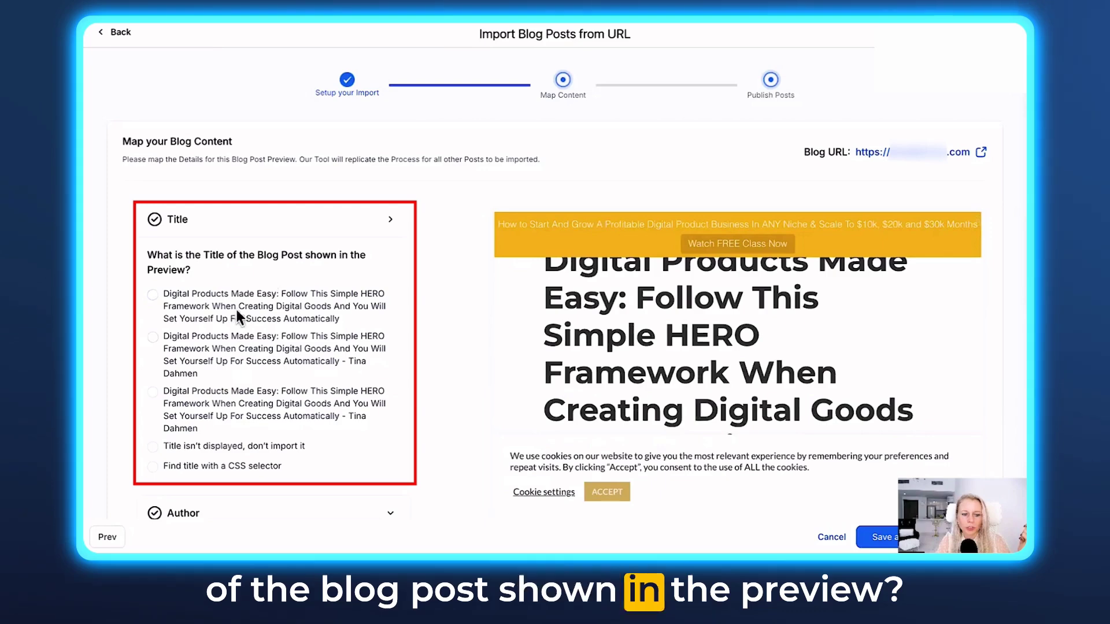
{"action": "scroll", "coordinate": [798, 306], "scroll_direction": "up", "scroll_amount": 1}
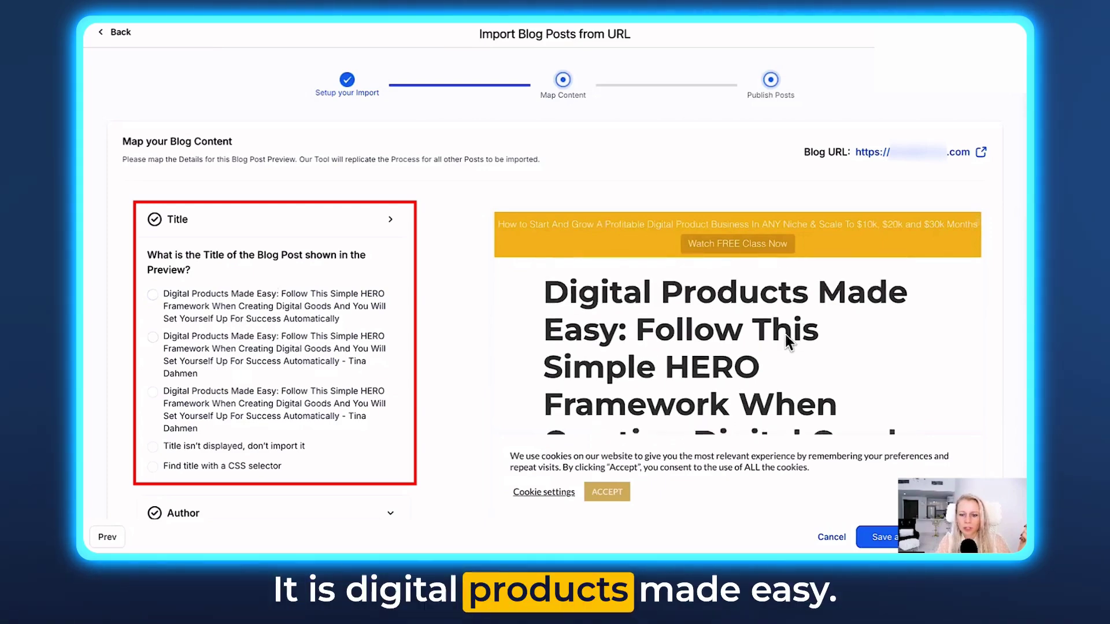
{"action": "scroll", "coordinate": [785, 334], "scroll_direction": "down", "scroll_amount": 4}
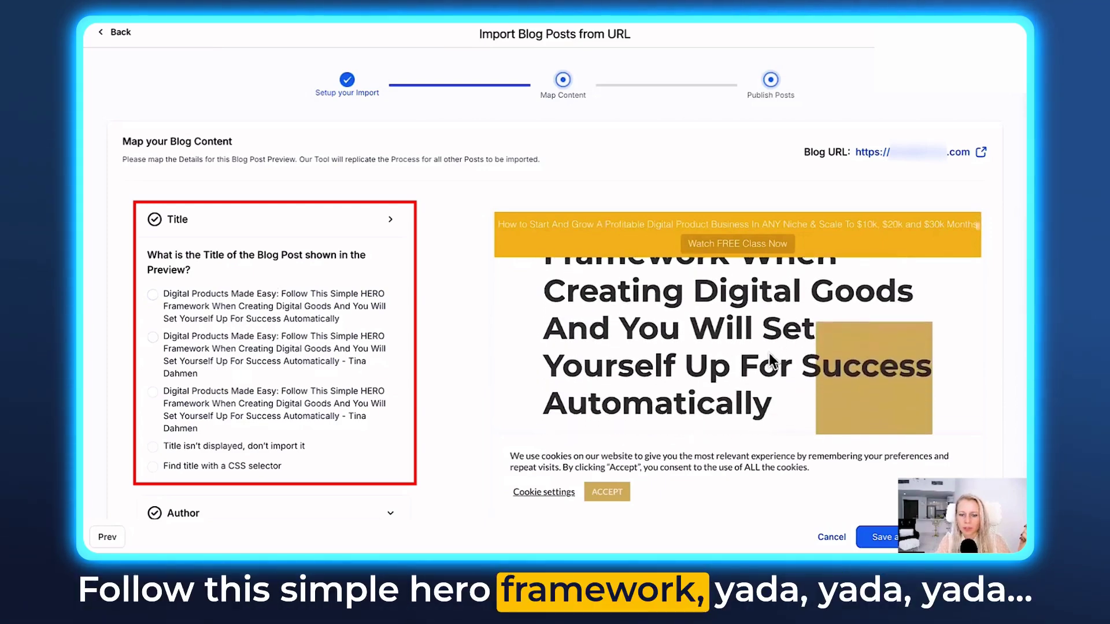
{"action": "scroll", "coordinate": [758, 274], "scroll_direction": "down", "scroll_amount": 2}
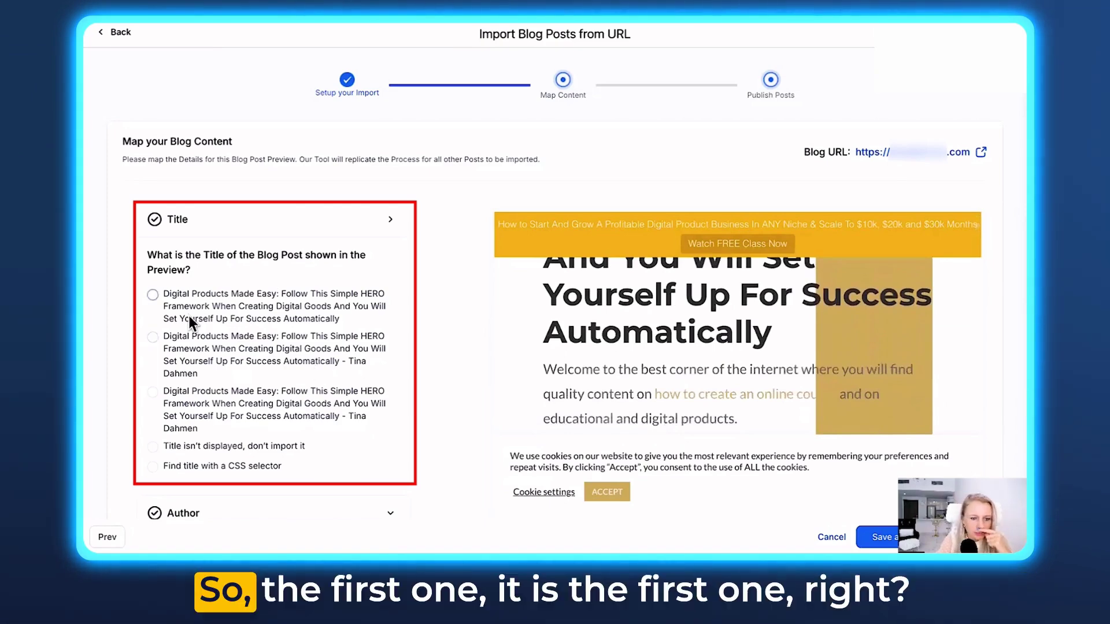
{"action": "left_click", "coordinate": [153, 295]}
{"action": "scroll", "coordinate": [263, 379], "scroll_direction": "down", "scroll_amount": 3}
{"action": "left_click", "coordinate": [262, 379]}
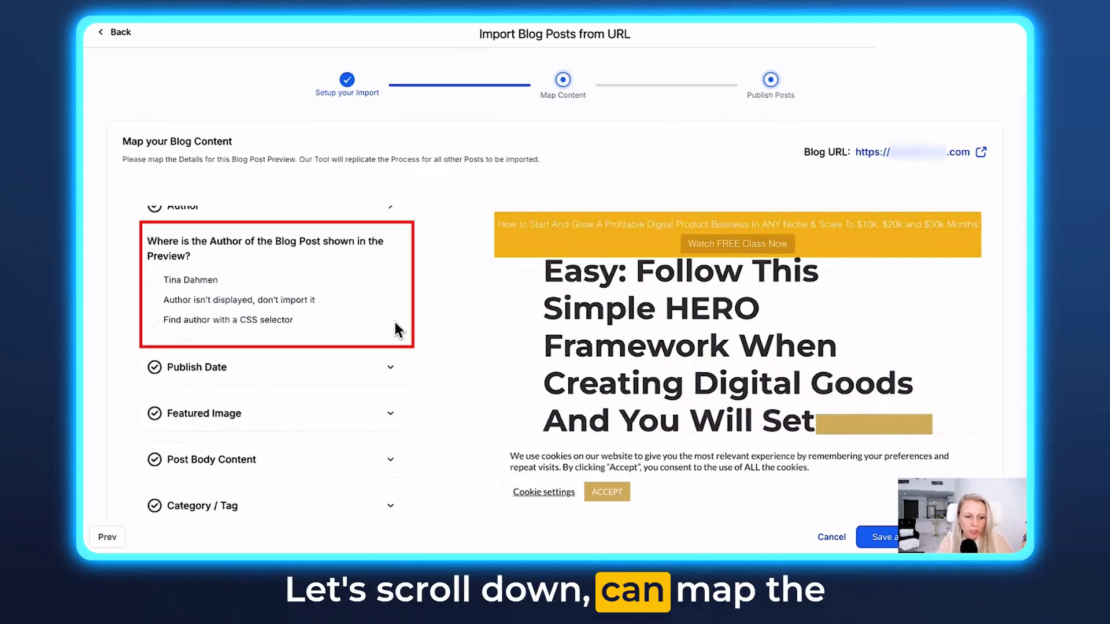
Map Author to the listed name, with Publish Date set to 2020-12-27T14:21:55+00:00
{"action": "left_click", "coordinate": [159, 282]}
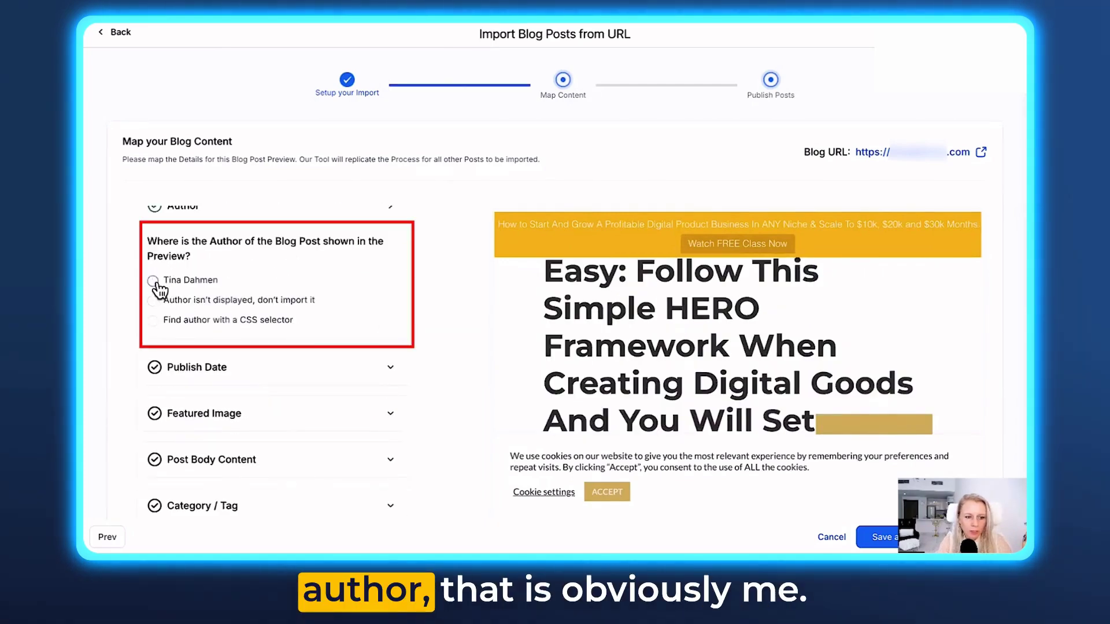
{"action": "left_click", "coordinate": [205, 366]}
{"action": "left_click", "coordinate": [166, 292]}
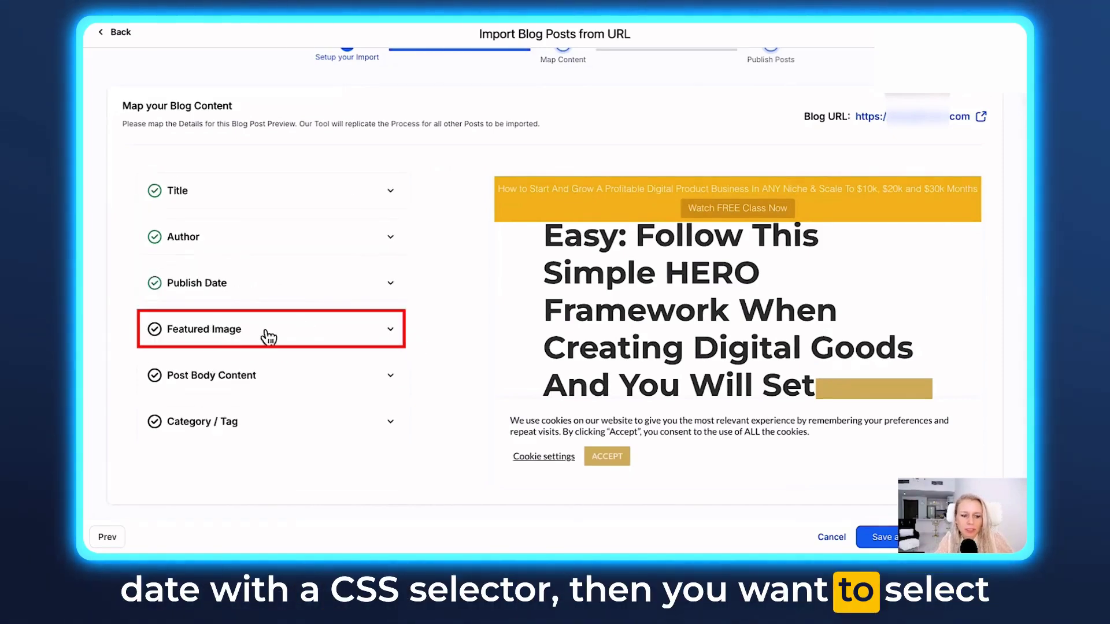
Map Featured Image to the stormy-road thumbnail and collapse that section
{"action": "left_click", "coordinate": [390, 330]}
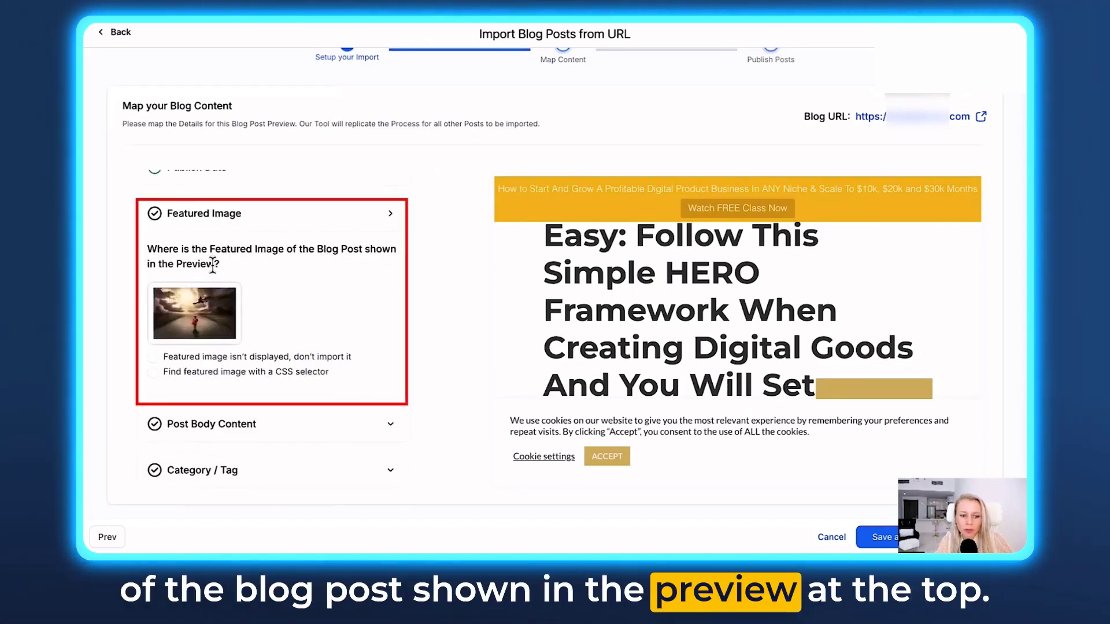
{"action": "scroll", "coordinate": [652, 329], "scroll_direction": "up", "scroll_amount": 3}
{"action": "scroll", "coordinate": [651, 333], "scroll_direction": "down", "scroll_amount": 5}
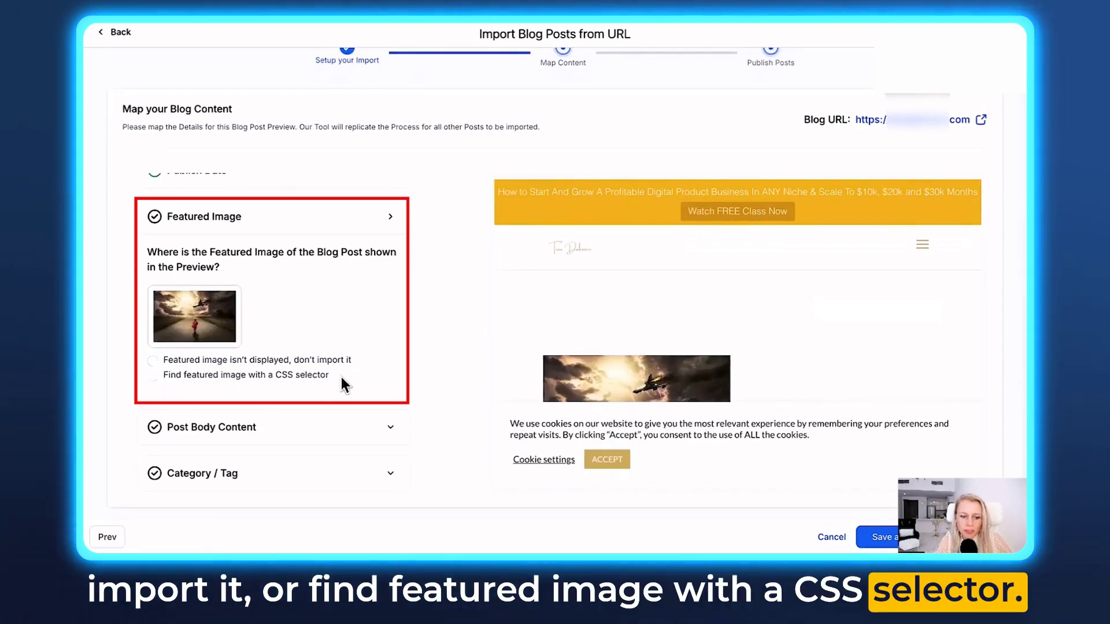
{"action": "left_click", "coordinate": [196, 325]}
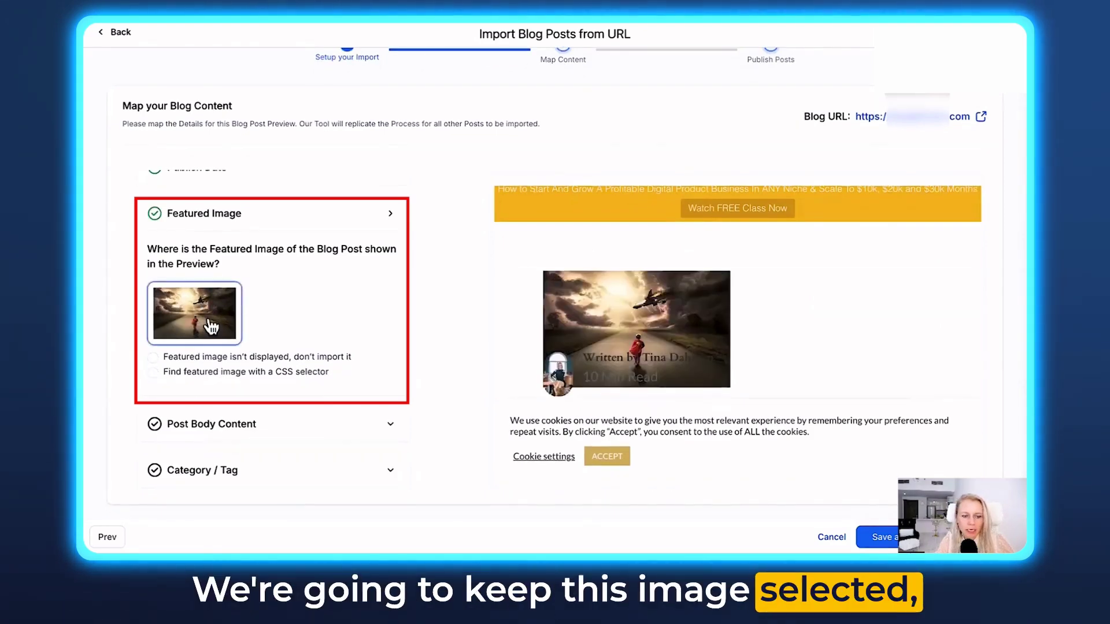
{"action": "left_click", "coordinate": [392, 216]}
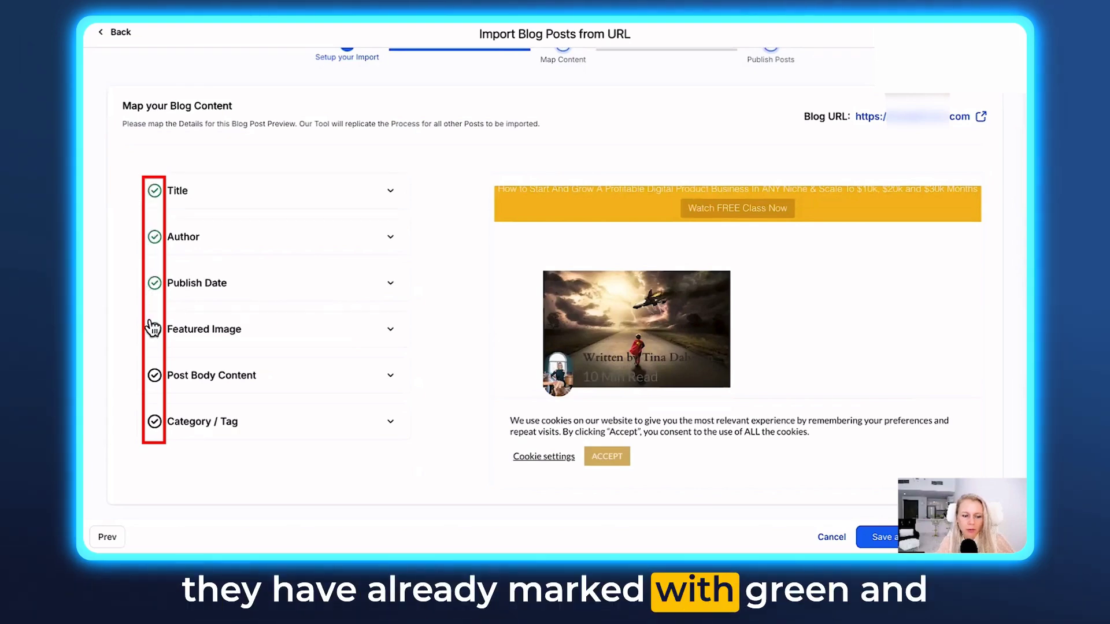
Mark Post Body Content 'Yes, this looks Correct', preview the text, and reach Category / Tag
{"action": "left_click", "coordinate": [390, 382]}
{"action": "scroll", "coordinate": [396, 357], "scroll_direction": "down", "scroll_amount": 1}
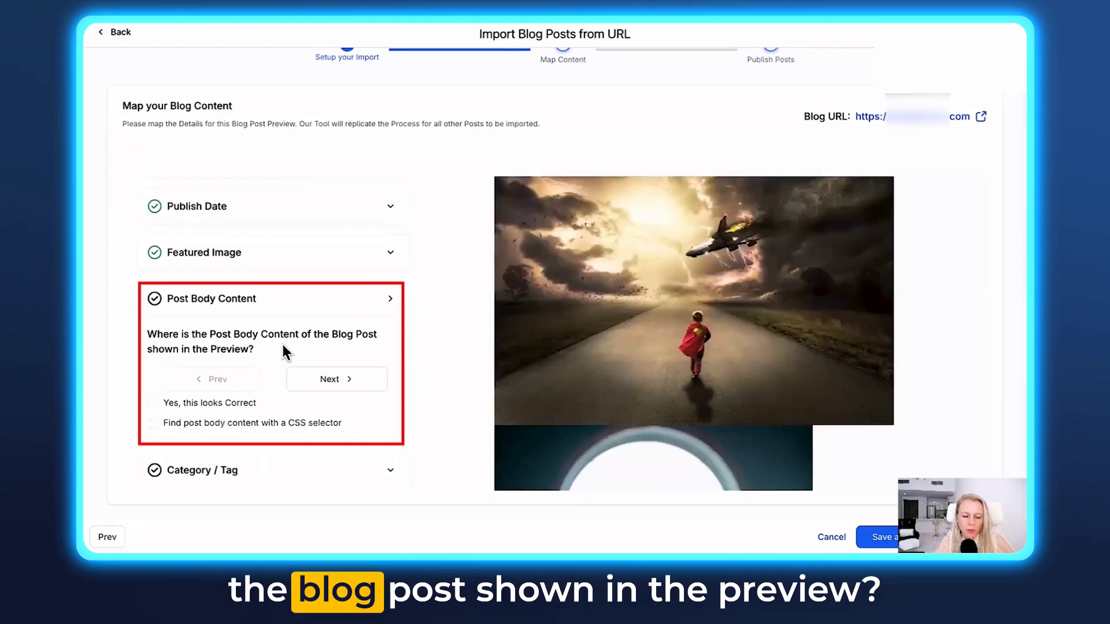
{"action": "left_click", "coordinate": [224, 403]}
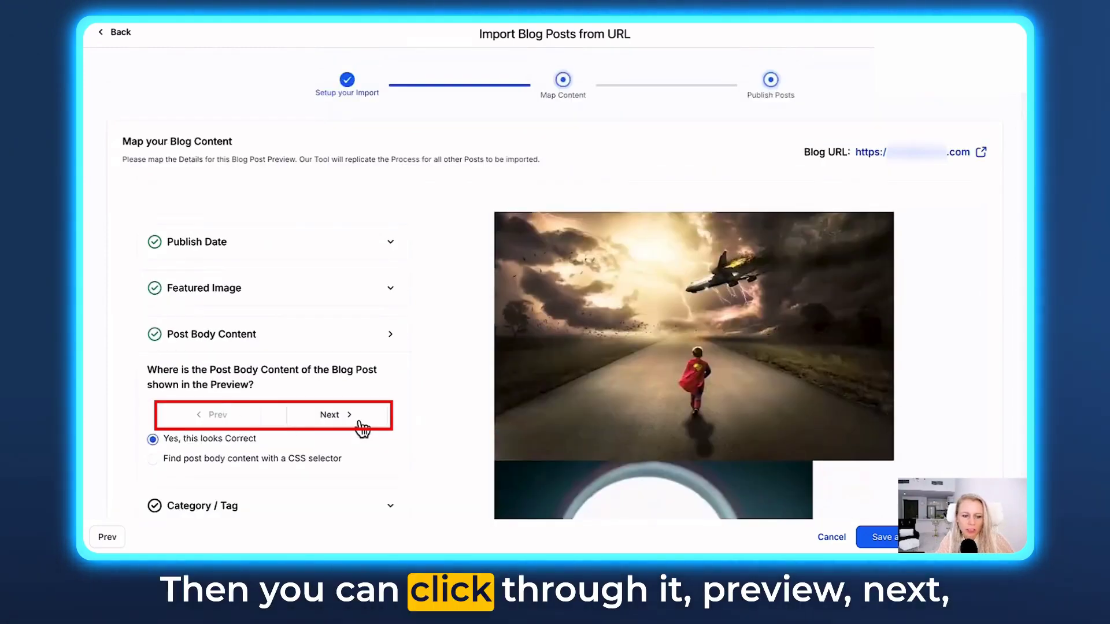
{"action": "left_click", "coordinate": [321, 424]}
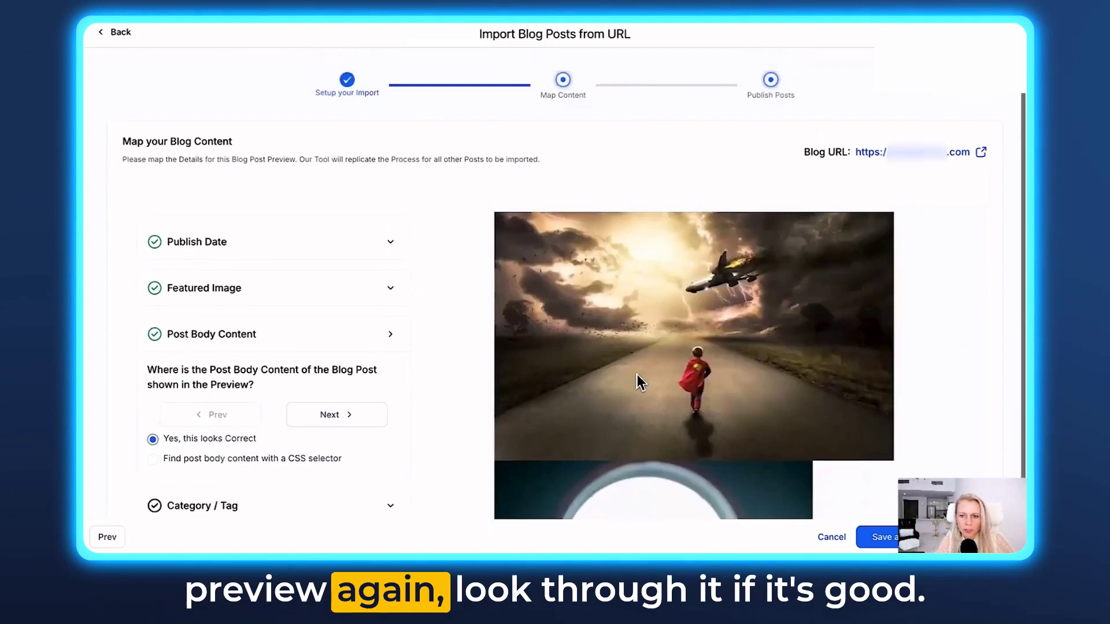
{"action": "scroll", "coordinate": [636, 375], "scroll_direction": "down", "scroll_amount": 10}
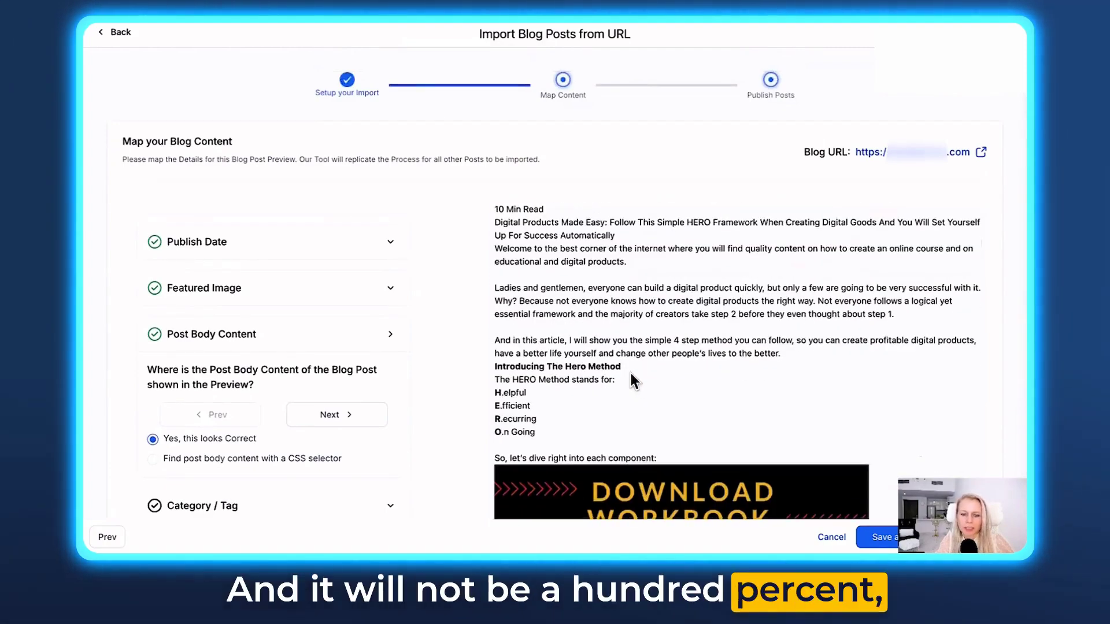
{"action": "scroll", "coordinate": [660, 412], "scroll_direction": "down", "scroll_amount": 1}
{"action": "scroll", "coordinate": [660, 414], "scroll_direction": "down", "scroll_amount": 10}
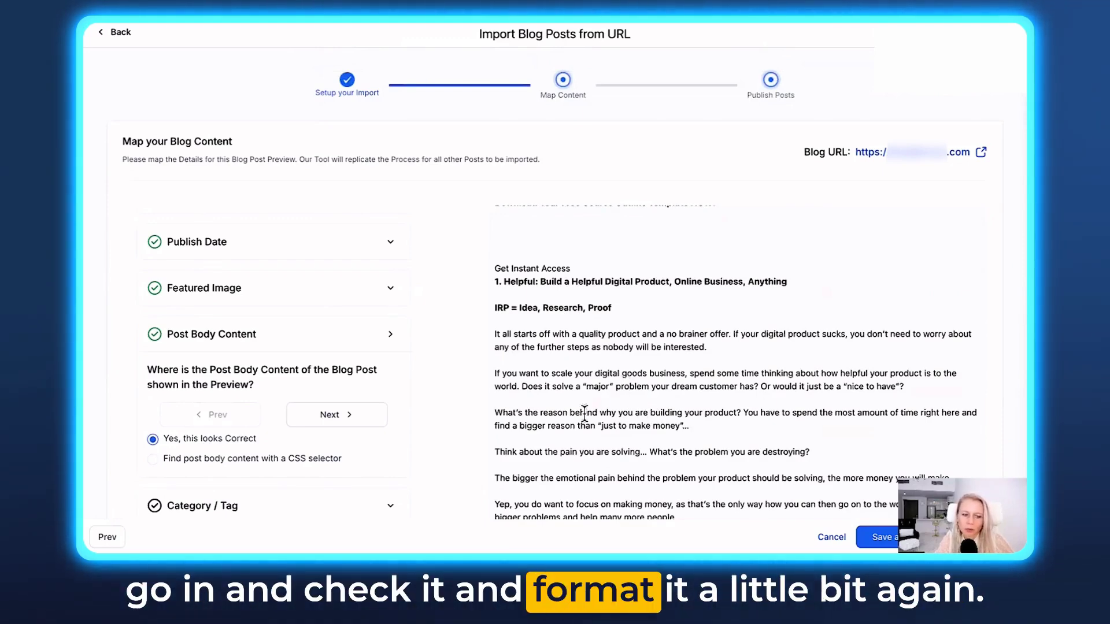
{"action": "scroll", "coordinate": [640, 419], "scroll_direction": "down", "scroll_amount": 6}
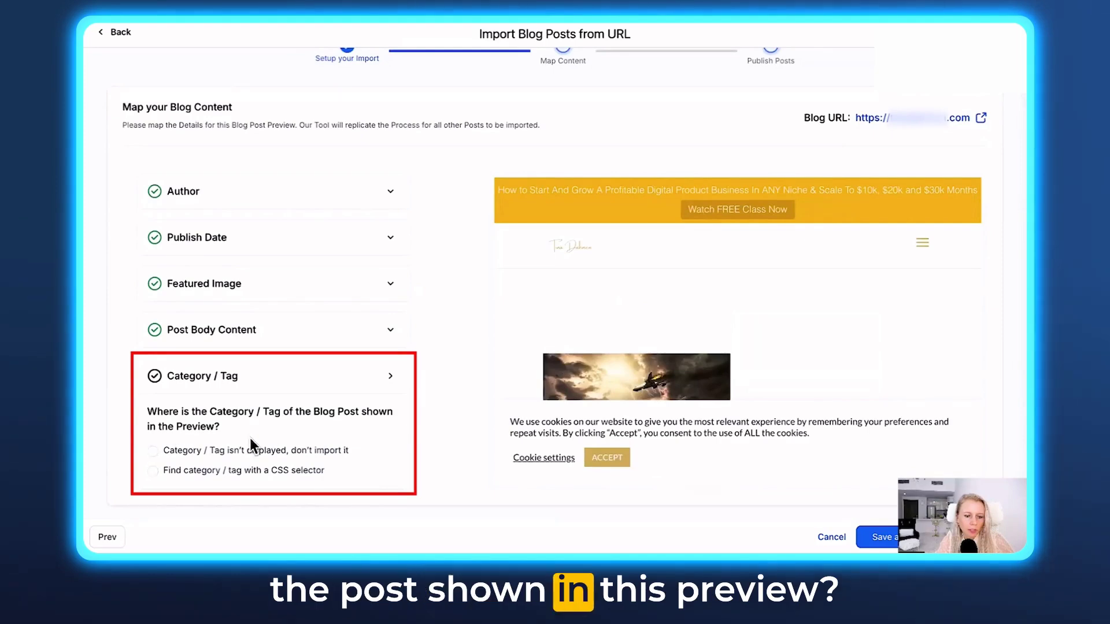
Set Category / Tag to 'isn't displayed, don't import it' and launch the import
{"action": "left_click", "coordinate": [153, 451]}
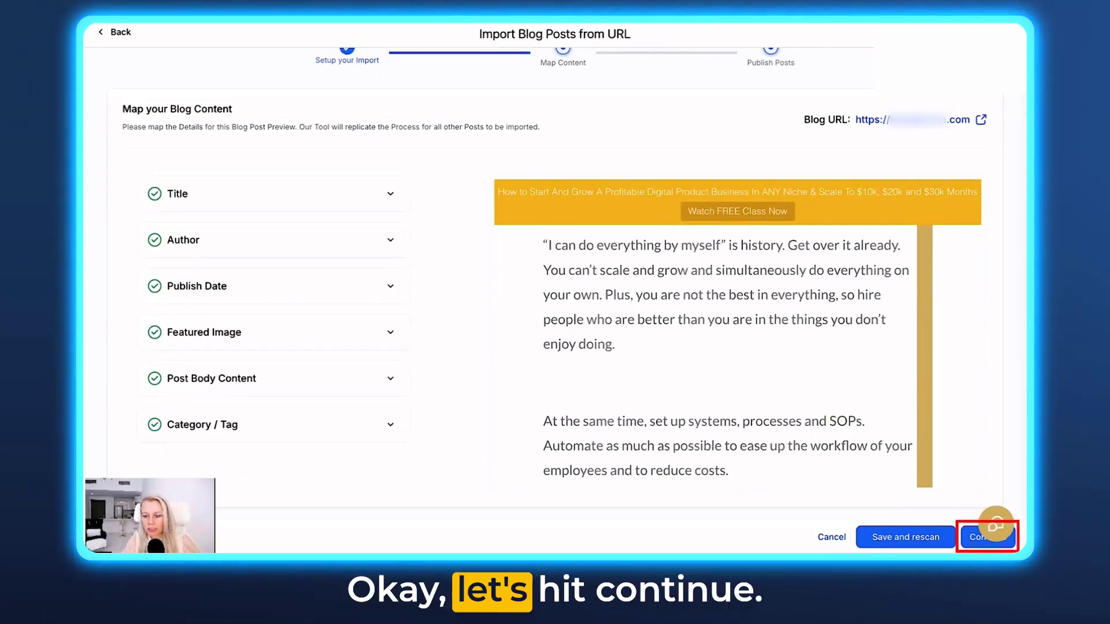
{"action": "left_click", "coordinate": [975, 540]}
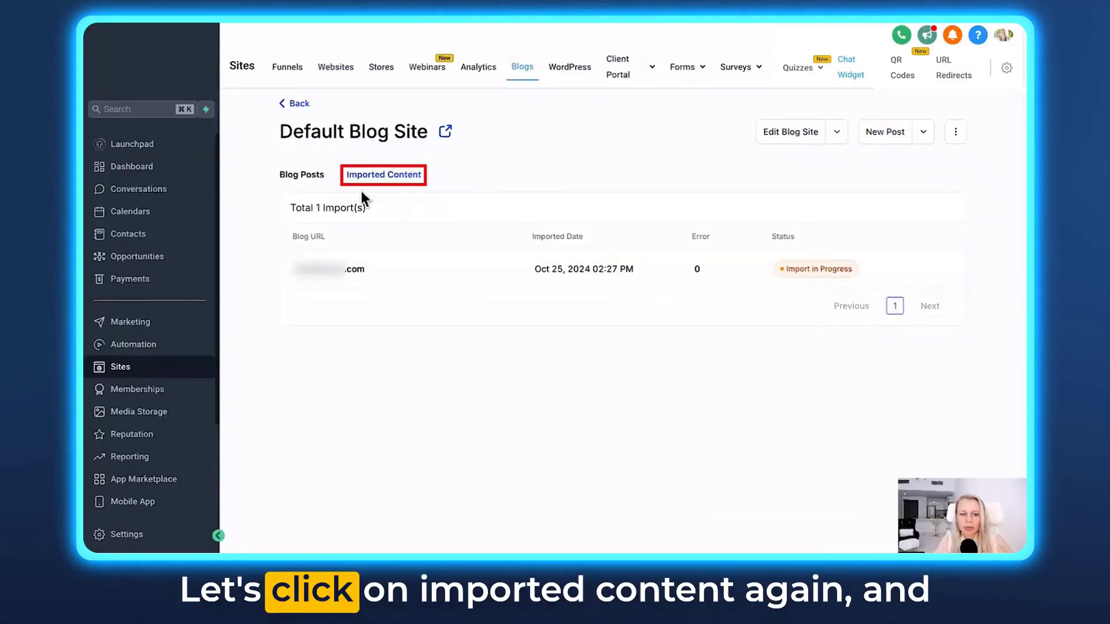
Reload until the import reads Import done, then review the 26 mapped posts
{"action": "left_click", "coordinate": [372, 175]}
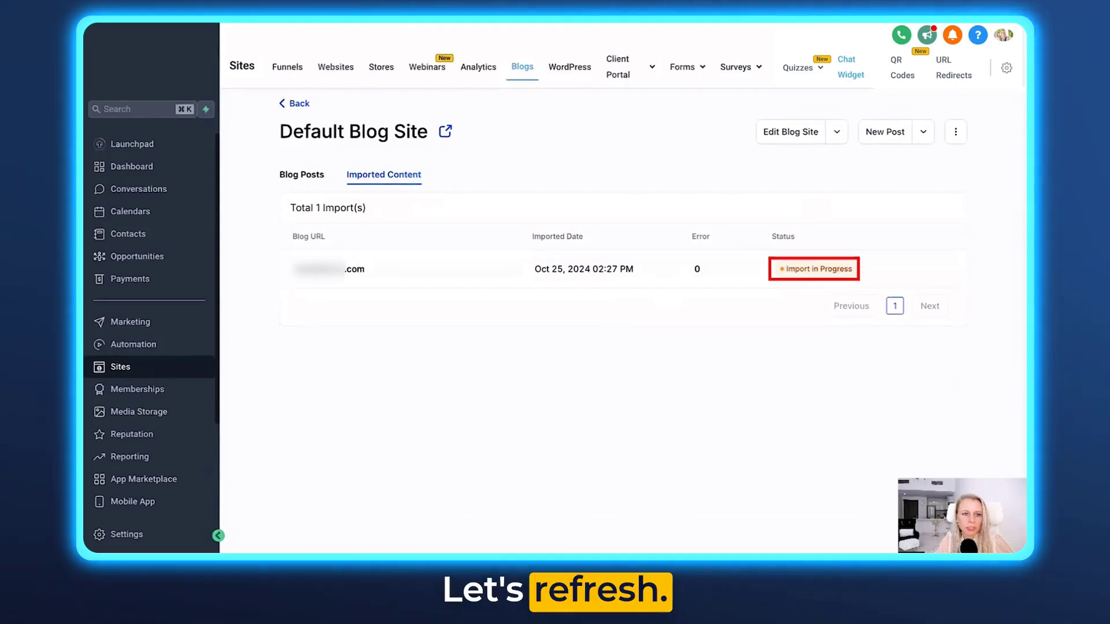
{"action": "key", "text": "F5"}
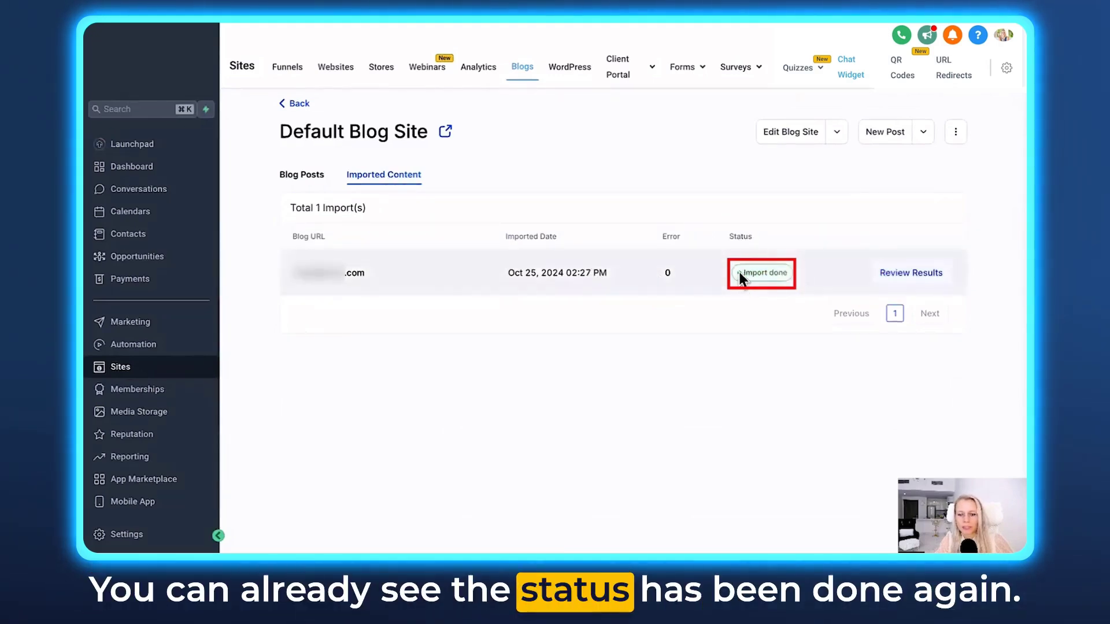
{"action": "left_click", "coordinate": [924, 284]}
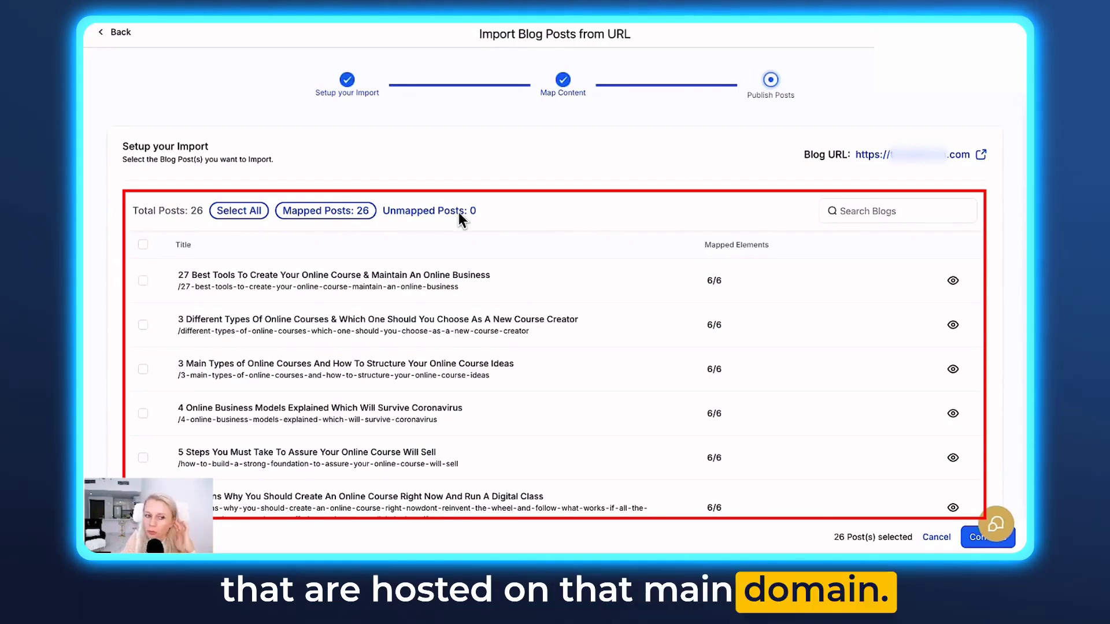
Tick the header checkbox and use Select All so 26 posts are selected
{"action": "left_click", "coordinate": [143, 246]}
{"action": "left_click", "coordinate": [143, 246]}
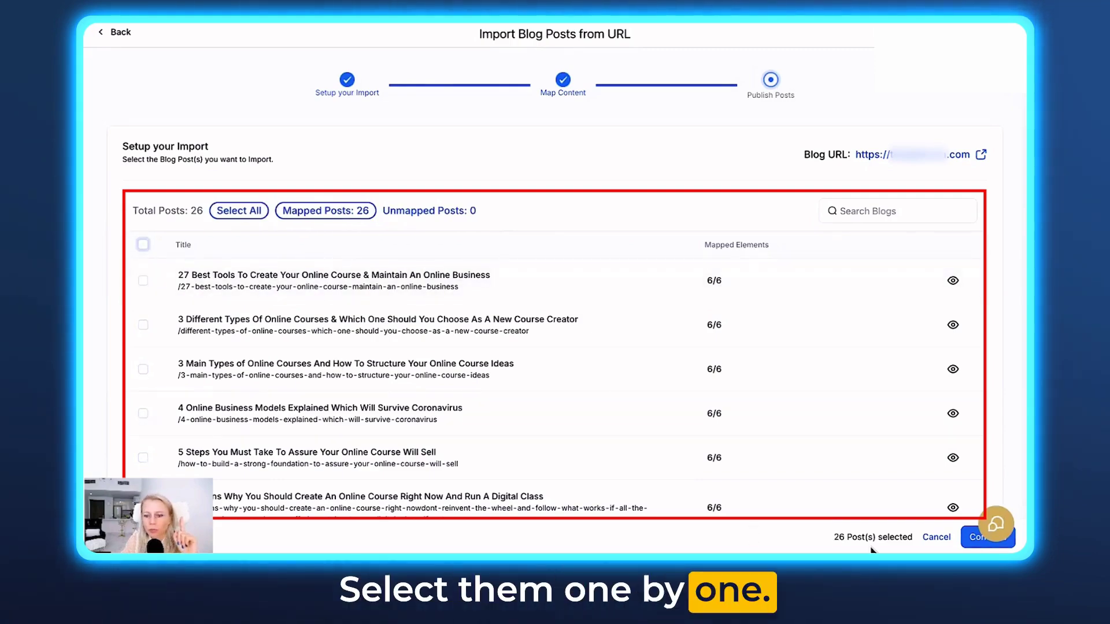
{"action": "scroll", "coordinate": [466, 439], "scroll_direction": "down", "scroll_amount": 5}
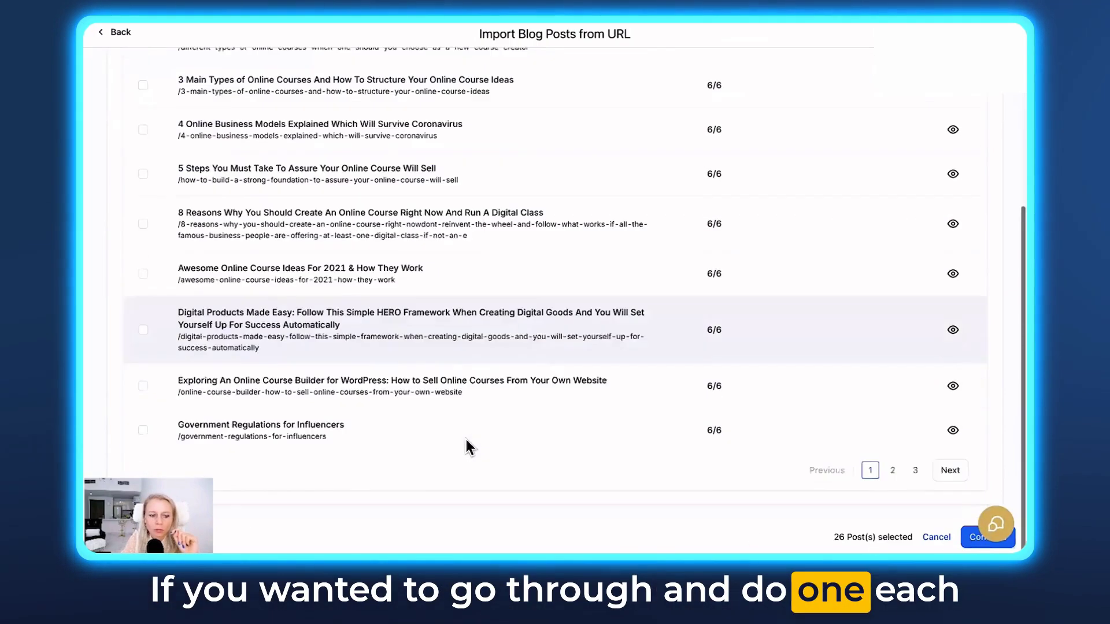
{"action": "scroll", "coordinate": [466, 439], "scroll_direction": "up", "scroll_amount": 5}
{"action": "left_click", "coordinate": [143, 246]}
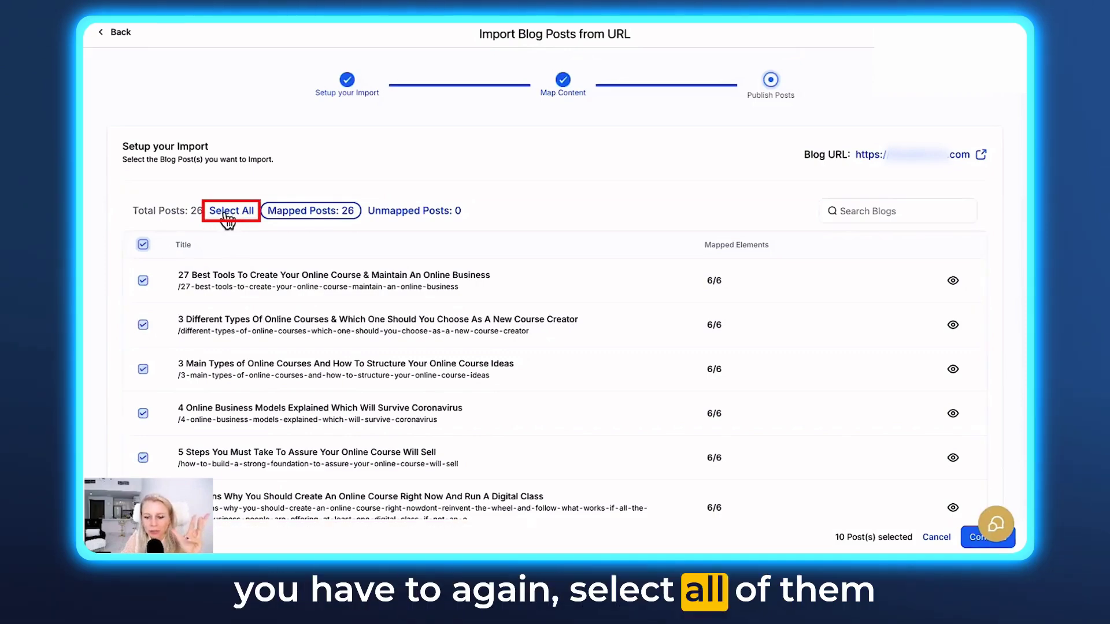
{"action": "scroll", "coordinate": [225, 226], "scroll_direction": "down", "scroll_amount": 5}
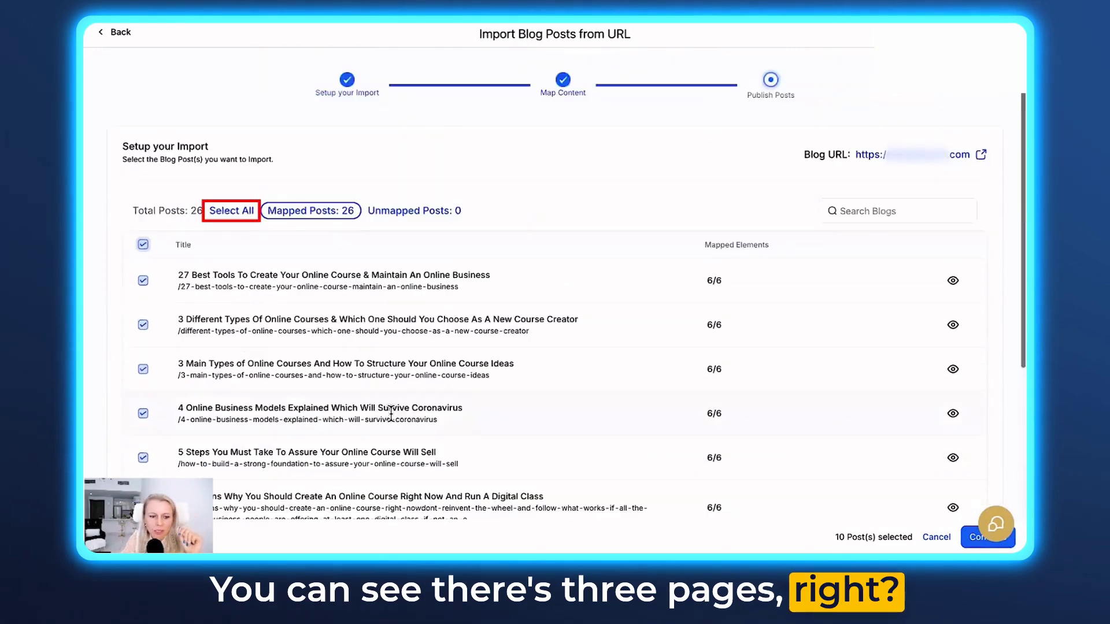
{"action": "left_click", "coordinate": [230, 213]}
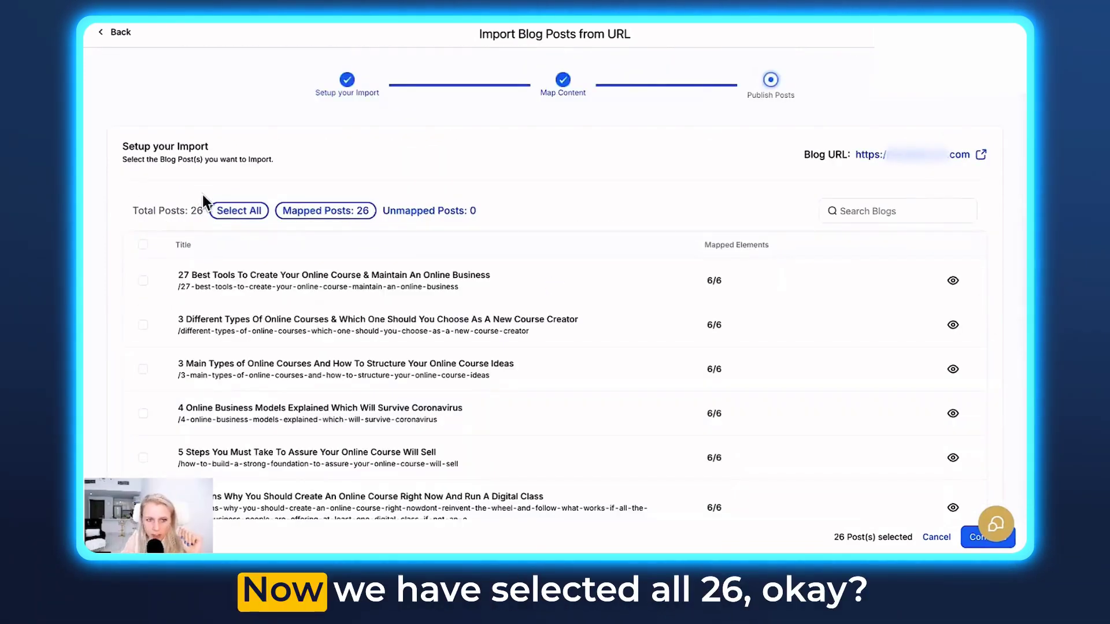